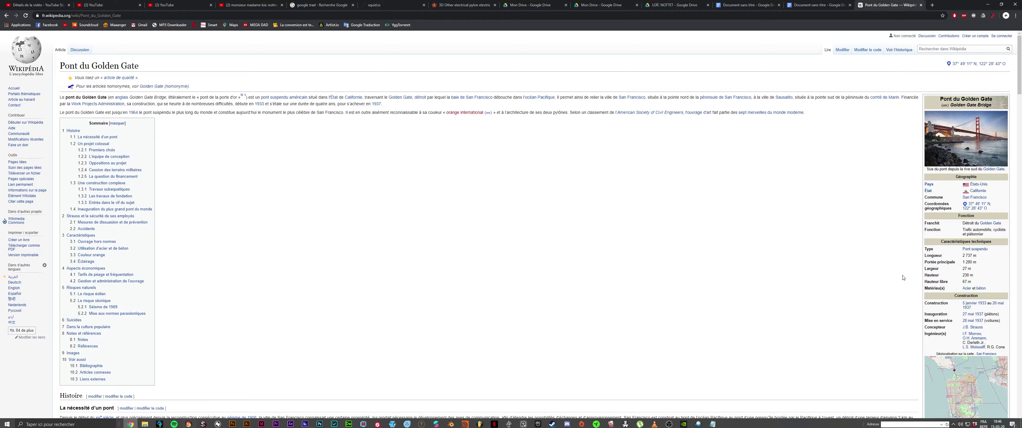
- Paste Wikipedia's 2737 m length into the plane's X dimension and set Y to 27 m
{"action": "left_click", "coordinate": [450, 424]}
{"action": "left_click", "coordinate": [131, 424]}
{"action": "key", "text": "ctrl+v"}
{"action": "left_click", "coordinate": [131, 424]}
{"action": "left_click", "coordinate": [451, 424]}
{"action": "key", "text": "ctrl+v"}
{"action": "middle_click_drag", "start_coordinate": [511, 236], "coordinate": [527, 234]}
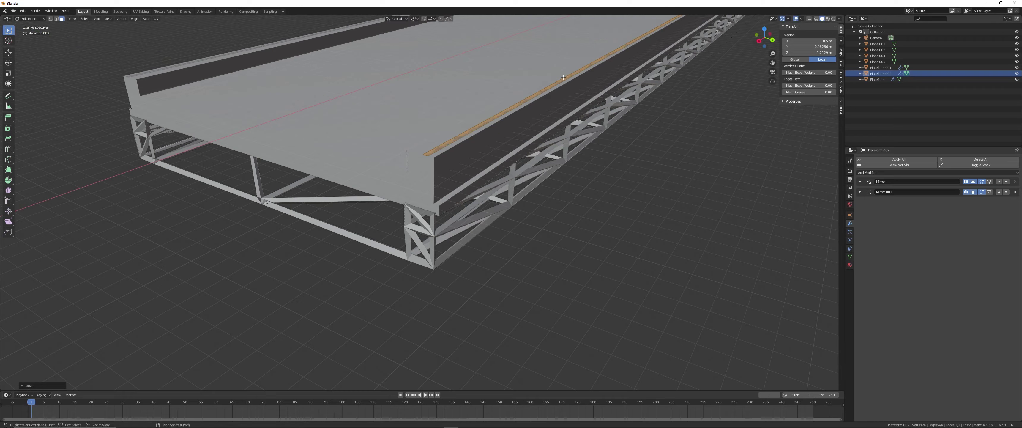
- Extrude the deck edge straight up along Z and subdivide the edges into many cuts
{"action": "key", "text": "e"}
{"action": "key", "text": "z"}
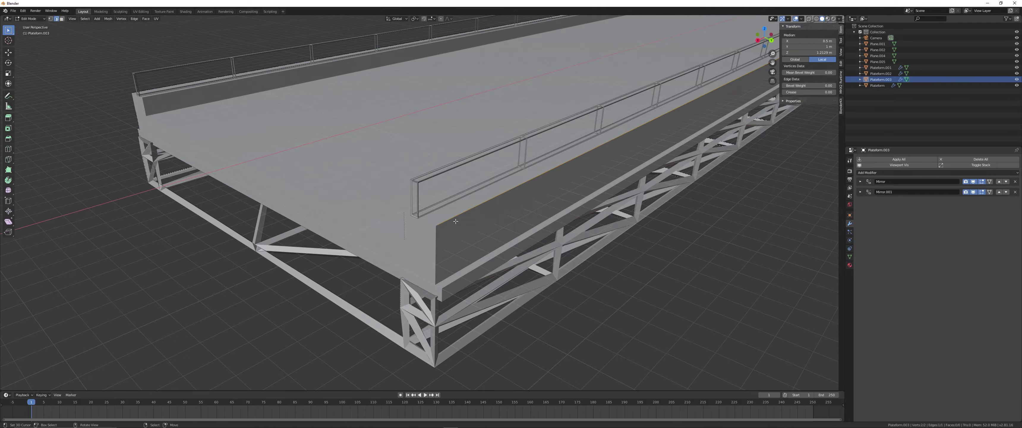
{"action": "right_click", "coordinate": [456, 221]}
{"action": "left_click", "coordinate": [472, 228]}
{"action": "key", "text": "shift+r"}
{"action": "key", "text": "shift+r"}
{"action": "key", "text": "shift+r"}
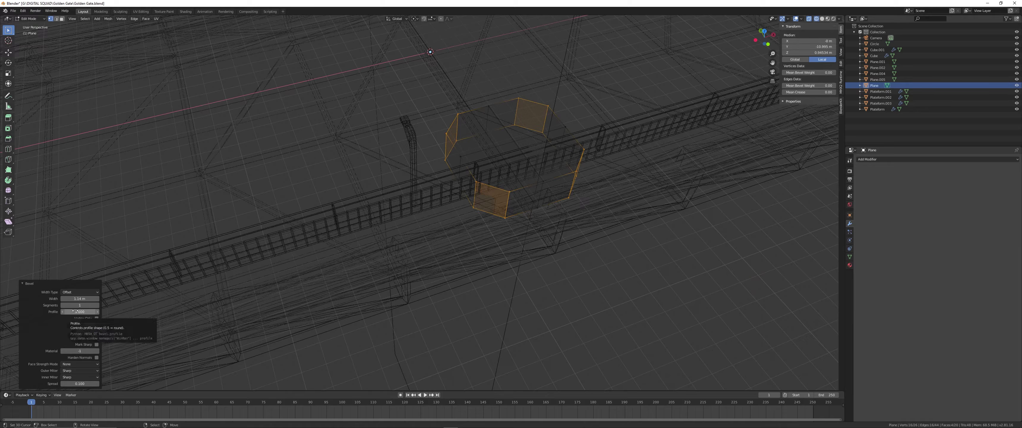
- Delete the profile's lower-half faces and mirror the remaining half with clipping enabled
{"action": "left_click", "coordinate": [131, 422]}
{"action": "right_click", "coordinate": [380, 262]}
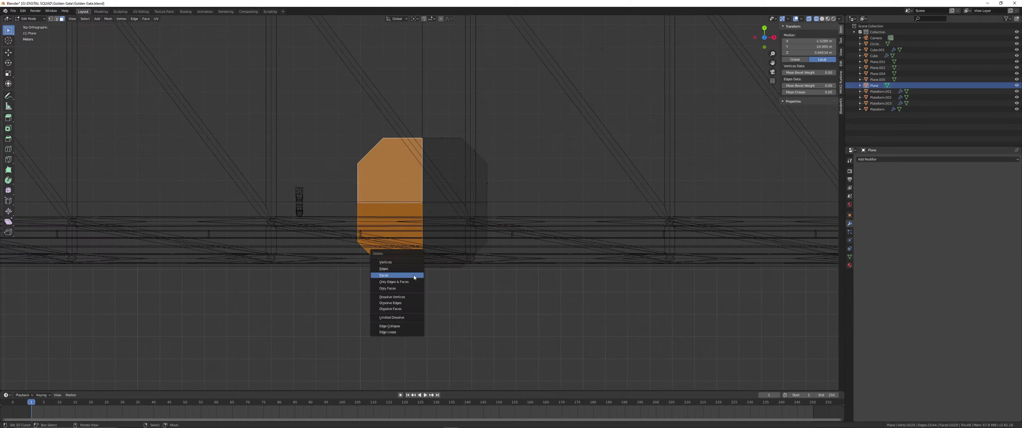
{"action": "key", "text": "Escape"}
{"action": "key", "text": "Tab"}
{"action": "left_click", "coordinate": [936, 159]}
{"action": "left_click", "coordinate": [893, 222]}
{"action": "left_click", "coordinate": [942, 249]}
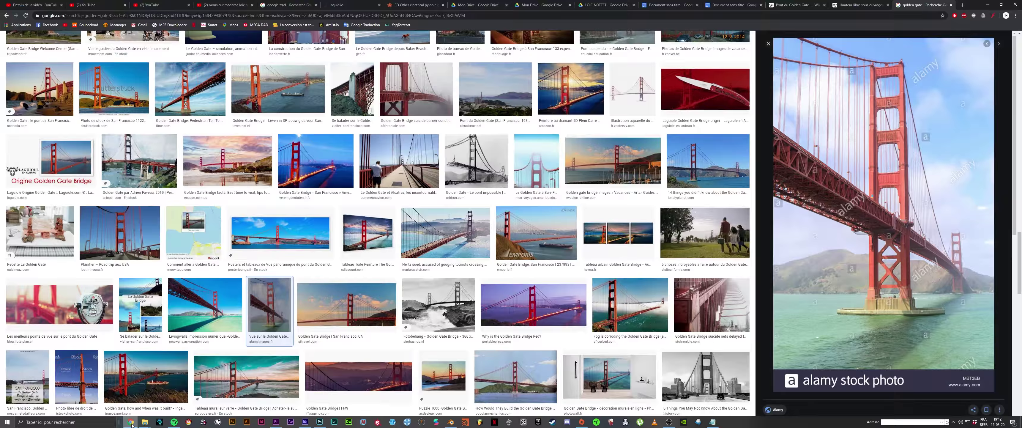
- Inspect the tall mirrored tower, then focus the pillar base in Edit Mode for edge work
{"action": "mouse_move", "coordinate": [591, 228]}
{"action": "middle_mouse_down"}
{"action": "mouse_move", "coordinate": [535, 344]}
{"action": "mouse_move", "coordinate": [378, 328]}
{"action": "mouse_move", "coordinate": [466, 272]}
{"action": "mouse_move", "coordinate": [547, 239]}
{"action": "middle_mouse_up"}
{"action": "key", "text": "KP_Decimal"}
{"action": "key", "text": "Tab"}
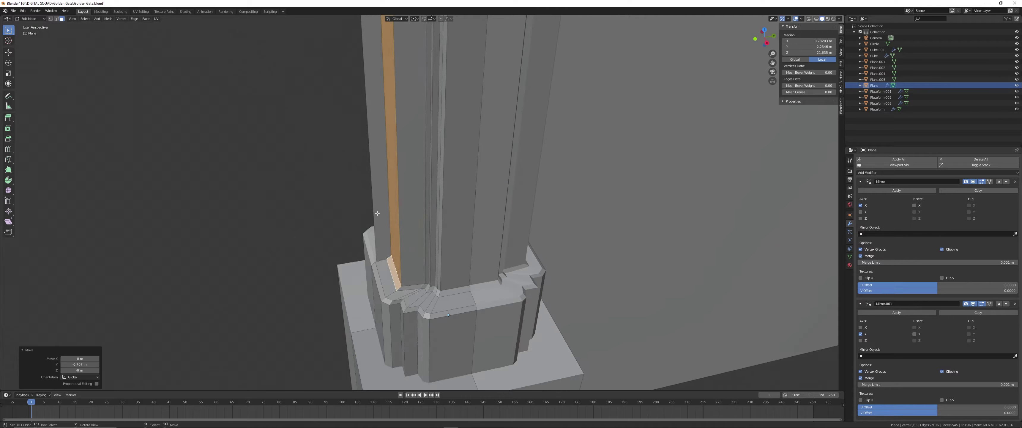
{"action": "key", "text": "ctrl+e"}
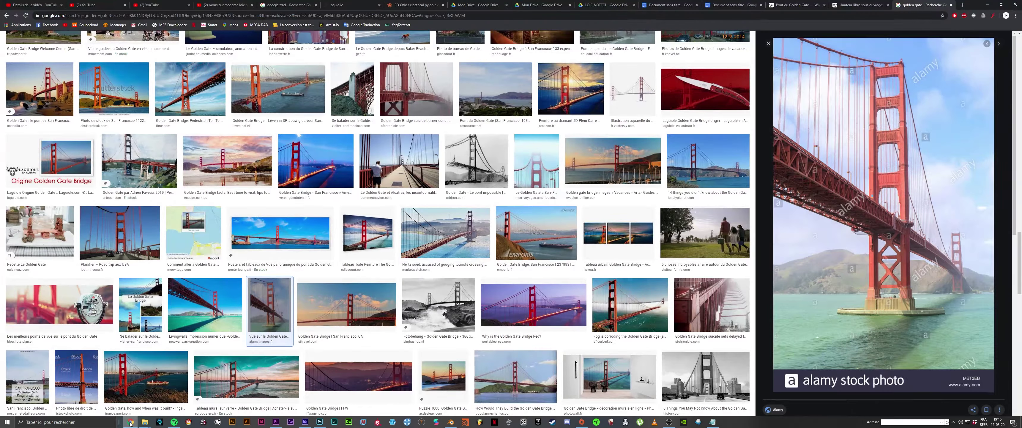
- Preview a close-up tower reference photo and add a loop cut around the pillar
{"action": "left_click", "coordinate": [633, 308]}
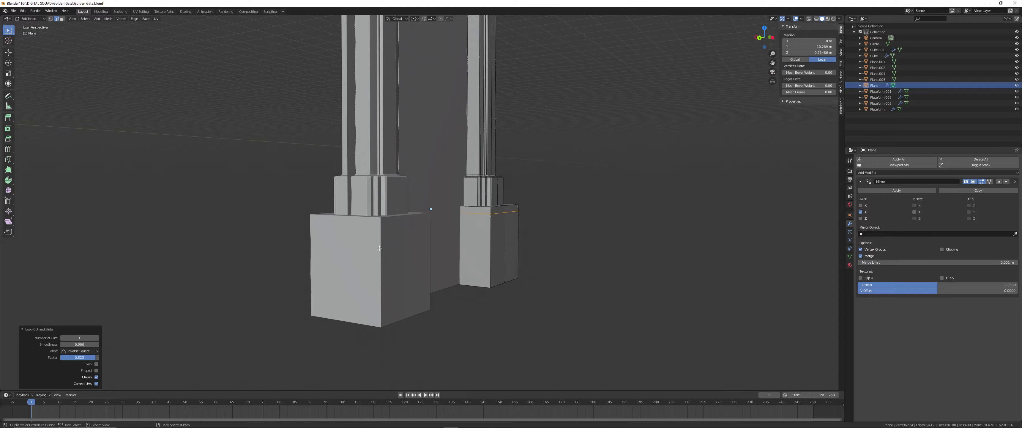
{"action": "key", "text": "ctrl+r"}
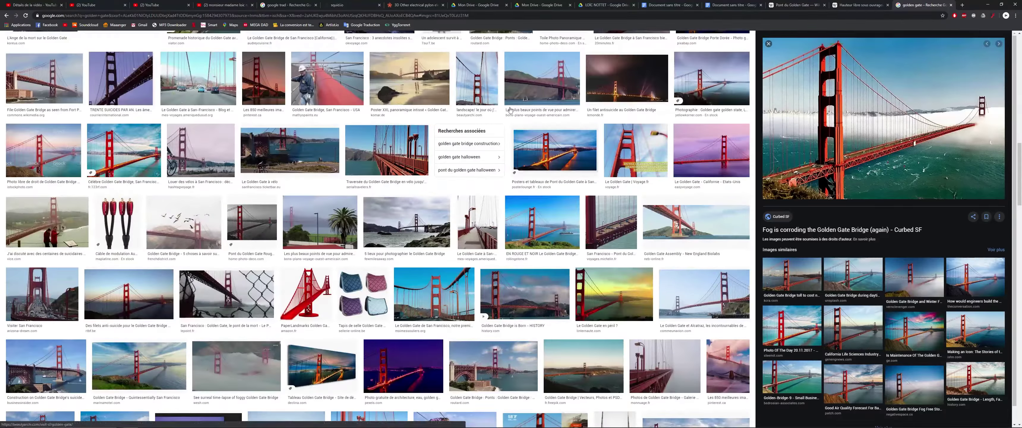
- Scroll through the Golden Gate tower image results in Google Images
{"action": "scroll", "coordinate": [27, 259], "scroll_direction": "up", "scroll_amount": 5}
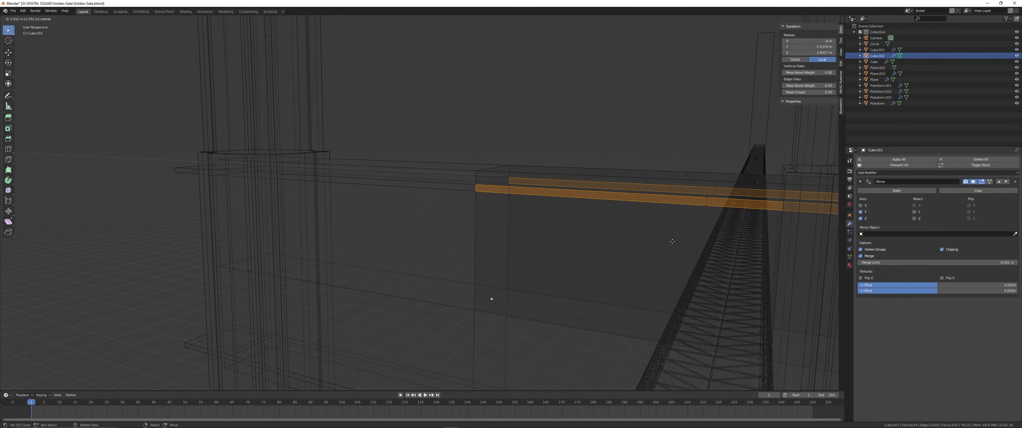
- Loop-cut the crossbeam, scale its faces, and select alternating vertical panel columns
{"action": "key", "text": "ctrl+r"}
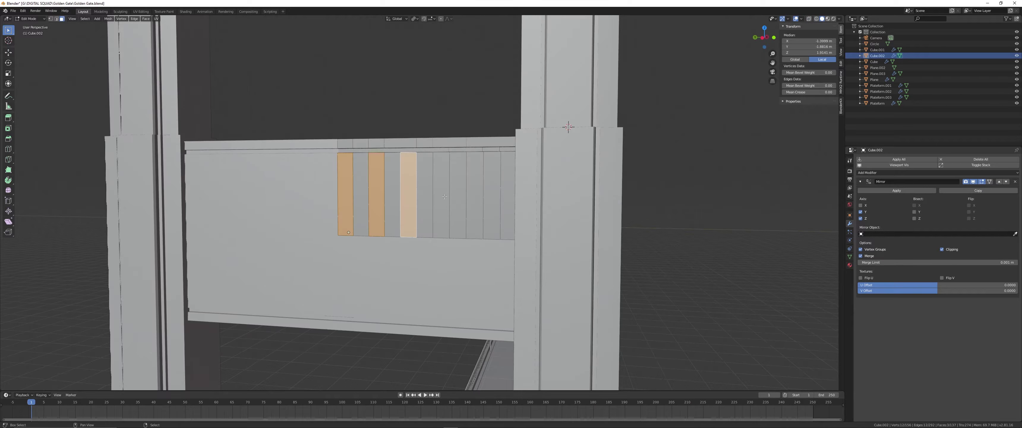
{"action": "left_click", "coordinate": [547, 235]}
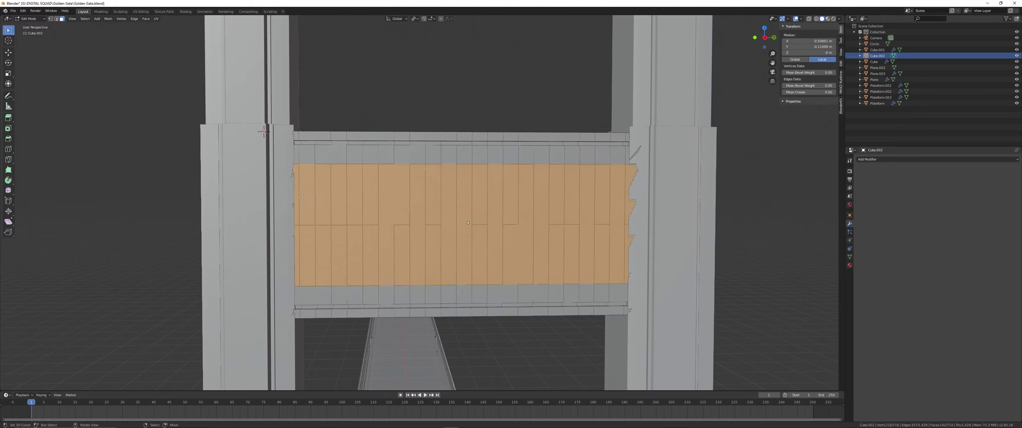
{"action": "left_click", "coordinate": [462, 254], "text": "ctrl+shift"}
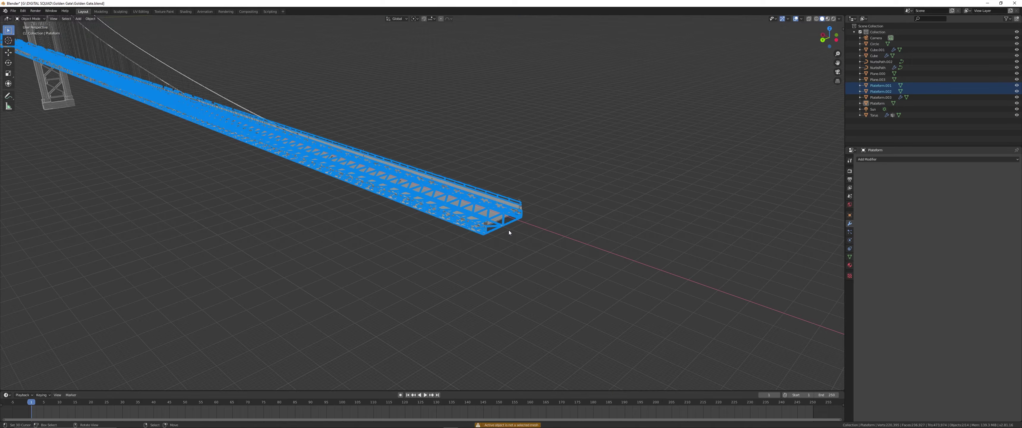
- Join the deck pieces into one Plateform object and add a loop cut across it
{"action": "key", "text": "ctrl+j"}
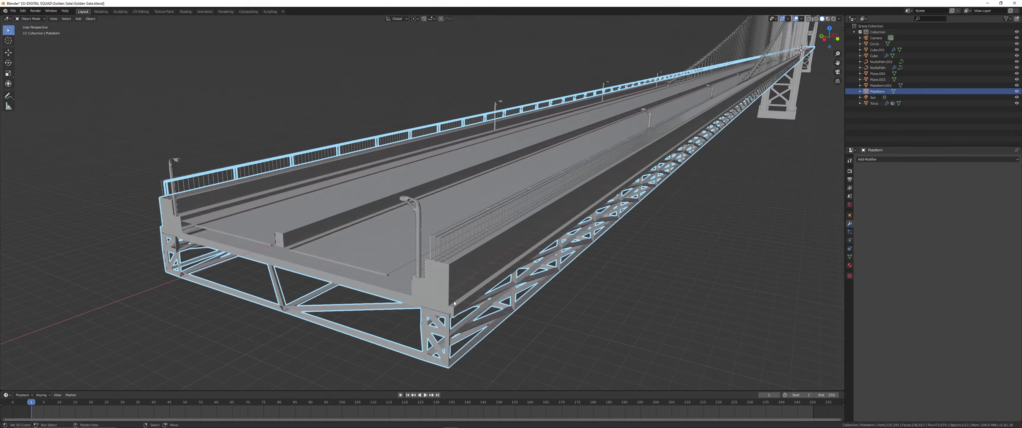
{"action": "key", "text": "alt+z"}
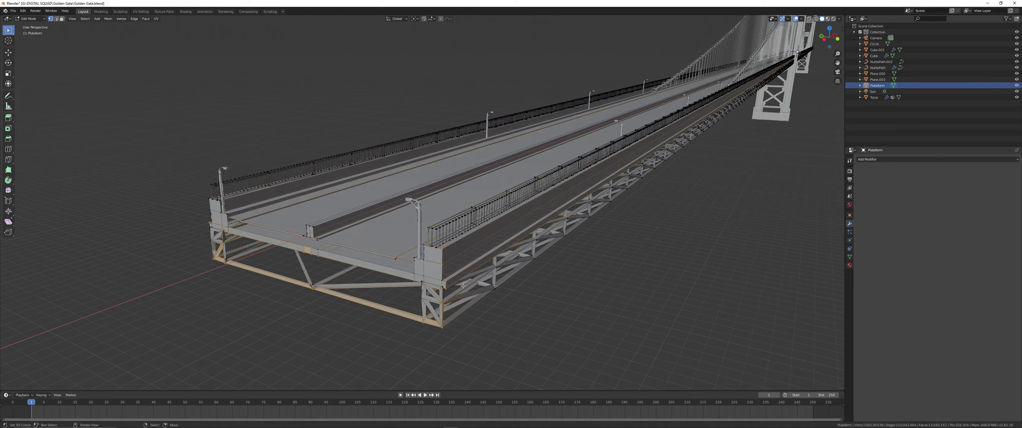
{"action": "key", "text": "KP_7"}
{"action": "key", "text": "Escape"}
{"action": "scroll", "coordinate": [396, 306], "scroll_direction": "up", "scroll_amount": 1}
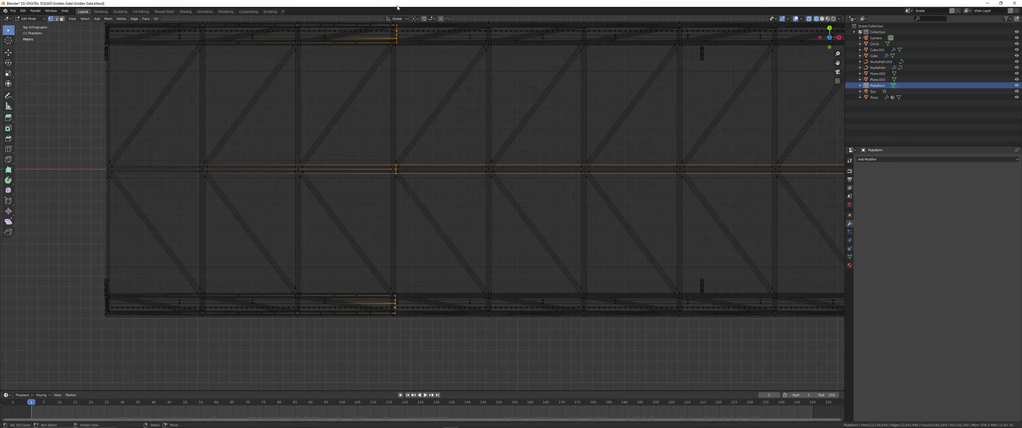
{"action": "scroll", "coordinate": [406, 286], "scroll_direction": "down", "scroll_amount": 1}
{"action": "key", "text": "ctrl+r"}
{"action": "middle_click_drag", "start_coordinate": [403, 320], "coordinate": [121, 228]}
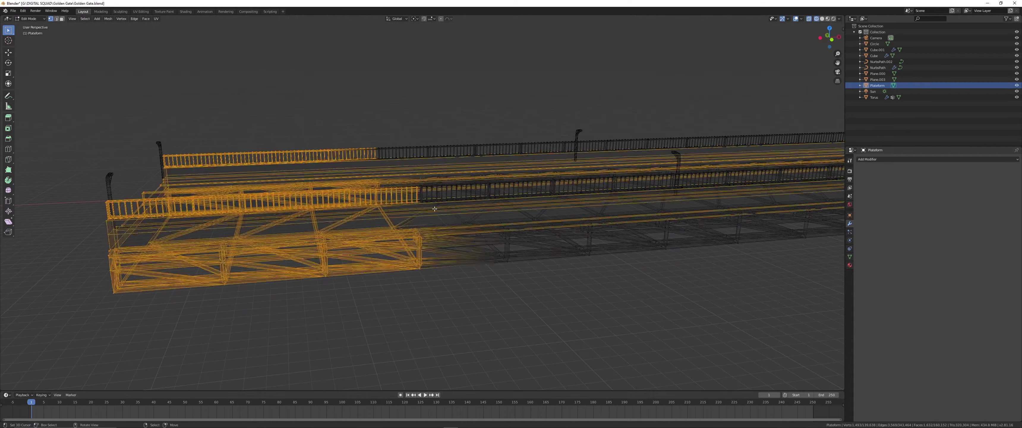
{"action": "key", "text": "KP_7"}
{"action": "key", "text": "Tab"}
- Add a cube, position it along the deck, and set up the Boolean operation with it
{"action": "key", "text": "shift+a"}
{"action": "left_click", "coordinate": [437, 244]}
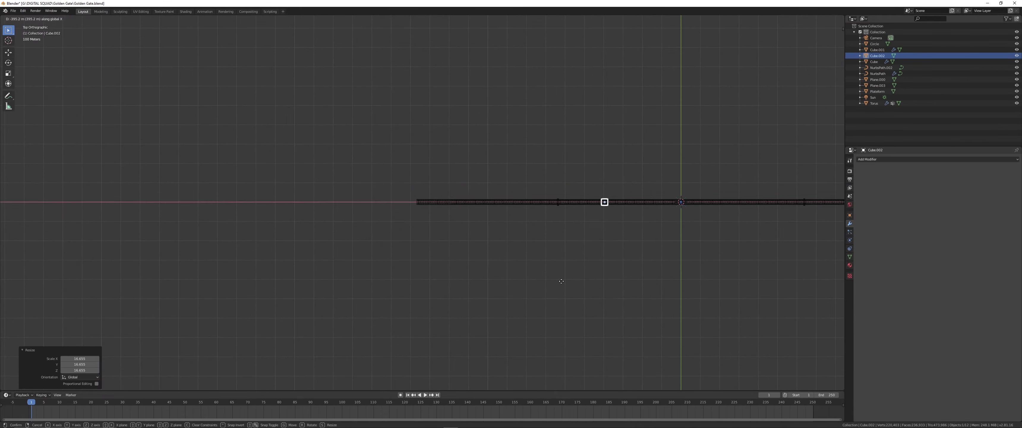
{"action": "key", "text": "g"}
{"action": "left_click", "coordinate": [469, 241]}
{"action": "left_click", "coordinate": [907, 218]}
{"action": "middle_click_drag", "start_coordinate": [536, 152], "coordinate": [488, 164]}
{"action": "left_click", "coordinate": [488, 164]}
{"action": "key", "text": "g"}
{"action": "left_click", "coordinate": [470, 278]}
{"action": "key", "text": "KP_7"}
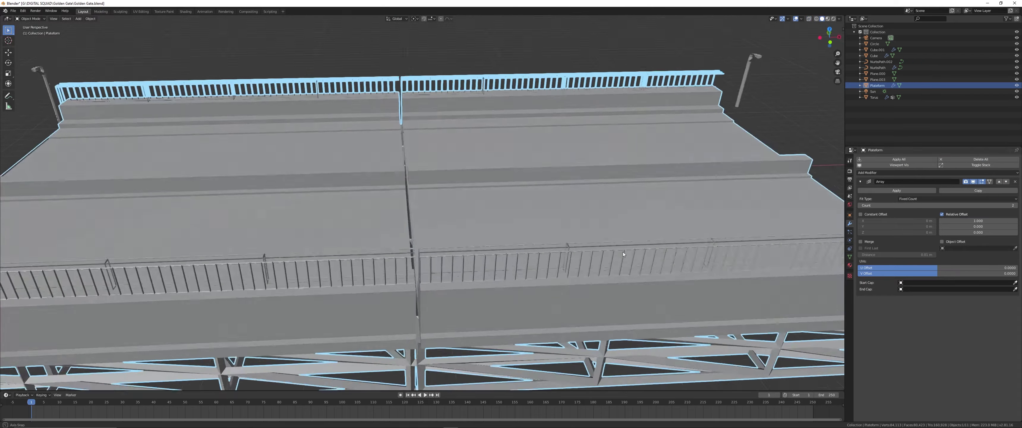
- Set the Array modifier's relative X offset to 0.990 and its count to 9
{"action": "double_click", "coordinate": [971, 220]}
{"action": "type", "text": "0.990"}
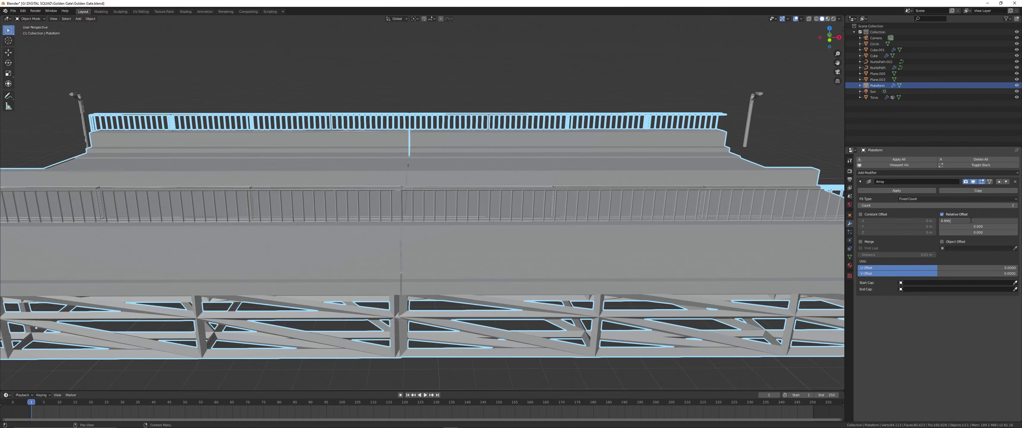
{"action": "double_click", "coordinate": [991, 205]}
{"action": "type", "text": "9"}
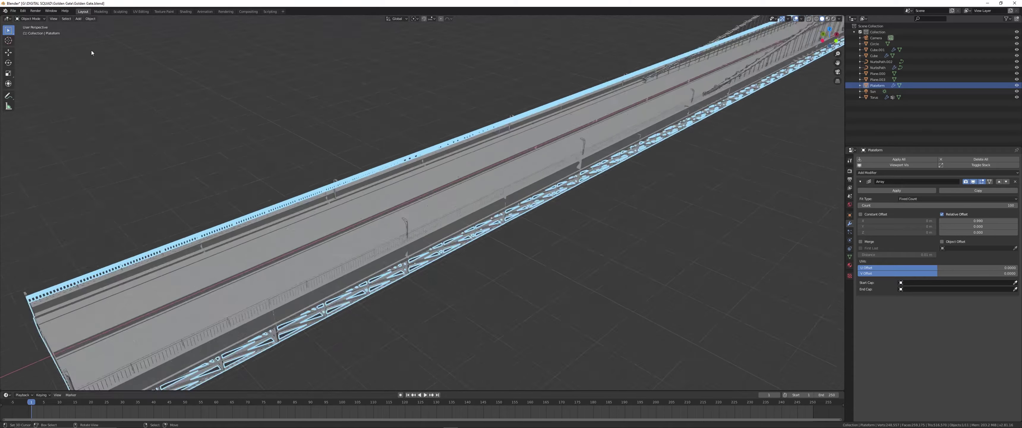
- UV-unwrap the whole platform mesh onto the Untitled colour-grid image
{"action": "left_click", "coordinate": [142, 11]}
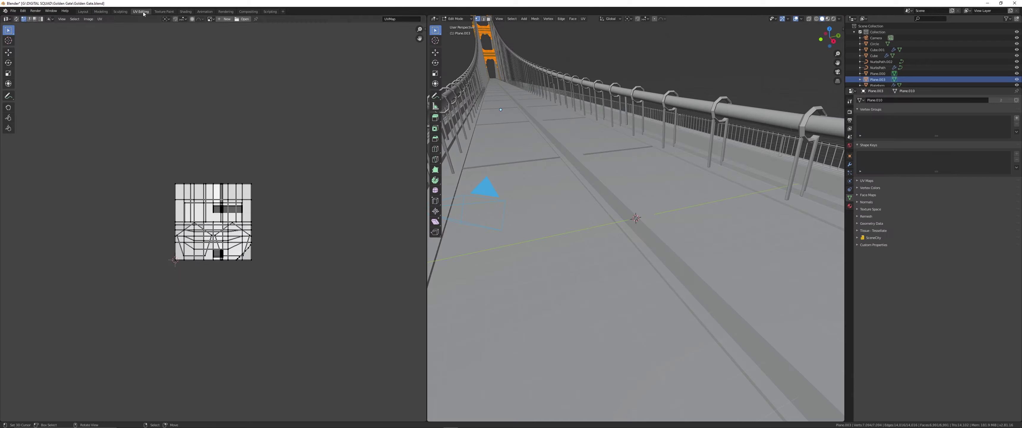
{"action": "left_click", "coordinate": [211, 18]}
{"action": "left_click", "coordinate": [249, 69]}
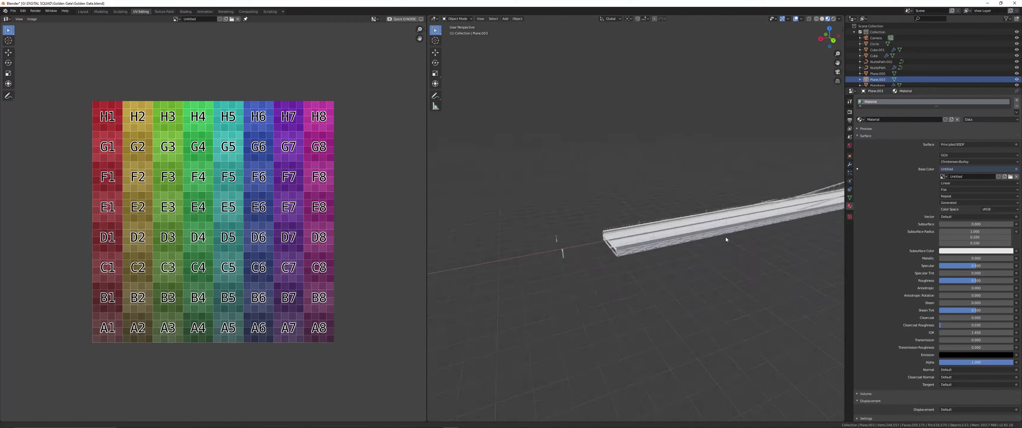
{"action": "key", "text": "a"}
{"action": "key", "text": "alt+a"}
{"action": "key", "text": "a"}
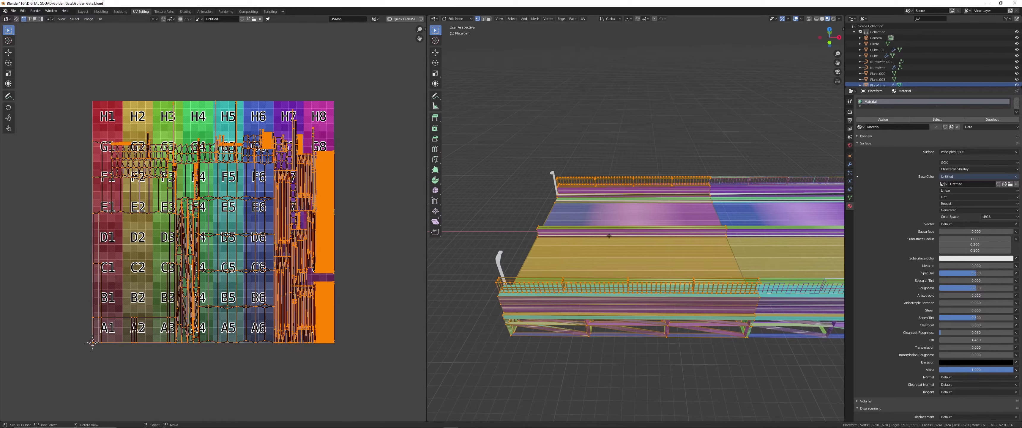
- Save the project and select the main and vertical suspender cables
{"action": "left_click", "coordinate": [13, 11]}
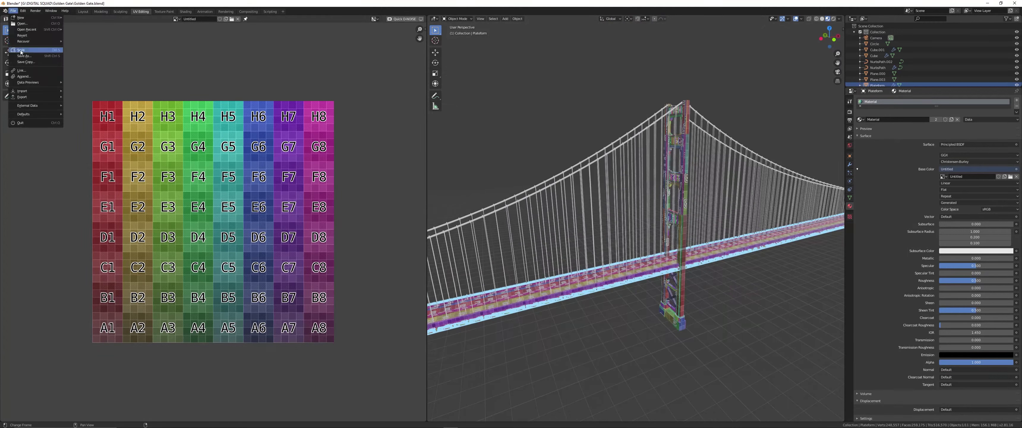
{"action": "middle_click_drag", "start_coordinate": [698, 292], "coordinate": [516, 230]}
{"action": "left_click", "coordinate": [555, 229]}
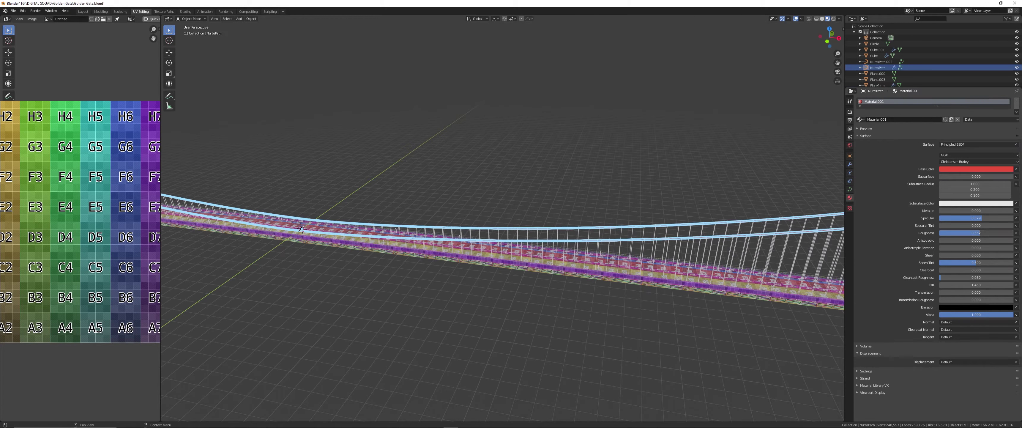
{"action": "left_click", "coordinate": [630, 245]}
{"action": "middle_click_drag", "start_coordinate": [630, 245], "coordinate": [576, 169]}
{"action": "scroll", "coordinate": [474, 244], "scroll_direction": "down", "scroll_amount": 3}
{"action": "scroll", "coordinate": [474, 244], "scroll_direction": "up", "scroll_amount": 3}
- Give the suspender cables a new dark-red material, Material.002
{"action": "left_click", "coordinate": [884, 120]}
{"action": "scroll", "coordinate": [601, 244], "scroll_direction": "down", "scroll_amount": 3}
{"action": "mouse_move", "coordinate": [601, 243]}
{"action": "middle_mouse_down"}
{"action": "mouse_move", "coordinate": [555, 246]}
{"action": "mouse_move", "coordinate": [592, 262]}
{"action": "mouse_move", "coordinate": [573, 264]}
{"action": "middle_mouse_up"}
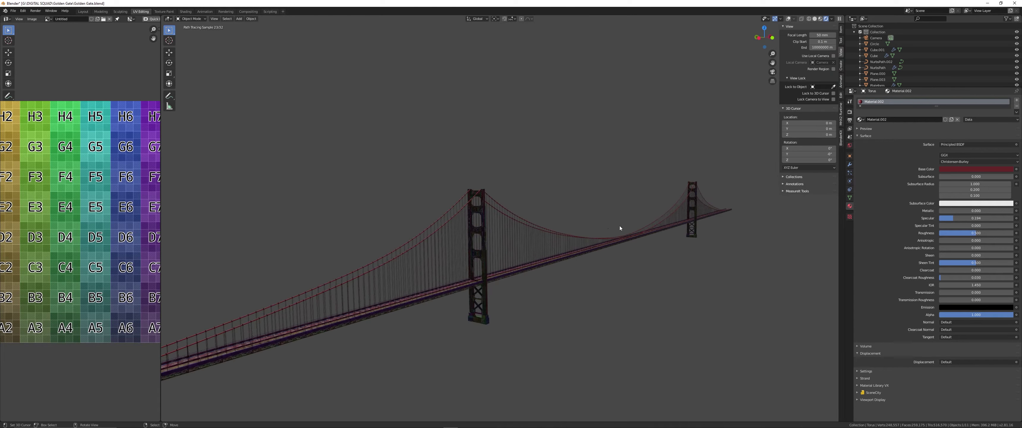
{"action": "key", "text": "n"}
{"action": "scroll", "coordinate": [634, 234], "scroll_direction": "up", "scroll_amount": 5}
{"action": "scroll", "coordinate": [714, 262], "scroll_direction": "up", "scroll_amount": 5}
- Adjust the main suspension cable's control points, then review historic bridge reference photos
{"action": "left_click", "coordinate": [765, 279]}
{"action": "scroll", "coordinate": [768, 279], "scroll_direction": "down", "scroll_amount": 2}
{"action": "key", "text": "Tab"}
{"action": "scroll", "coordinate": [564, 289], "scroll_direction": "down", "scroll_amount": 5}
{"action": "scroll", "coordinate": [605, 238], "scroll_direction": "down", "scroll_amount": 4}
{"action": "key", "text": "Tab"}
{"action": "scroll", "coordinate": [640, 294], "scroll_direction": "up", "scroll_amount": 3}
{"action": "scroll", "coordinate": [639, 293], "scroll_direction": "down", "scroll_amount": 5}
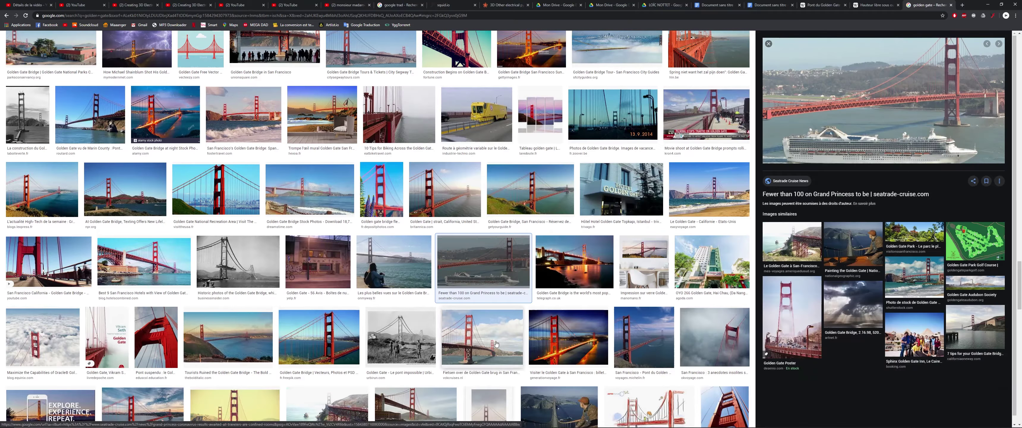
{"action": "left_click", "coordinate": [237, 270]}
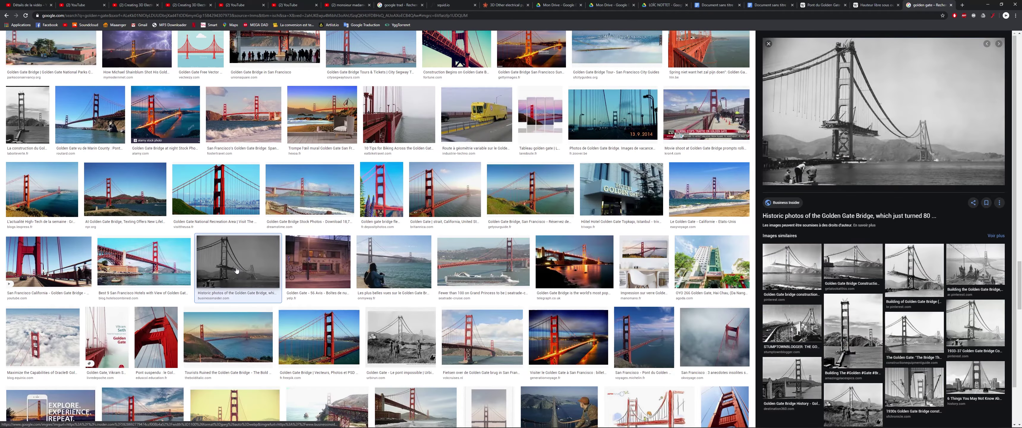
{"action": "left_click", "coordinate": [228, 316]}
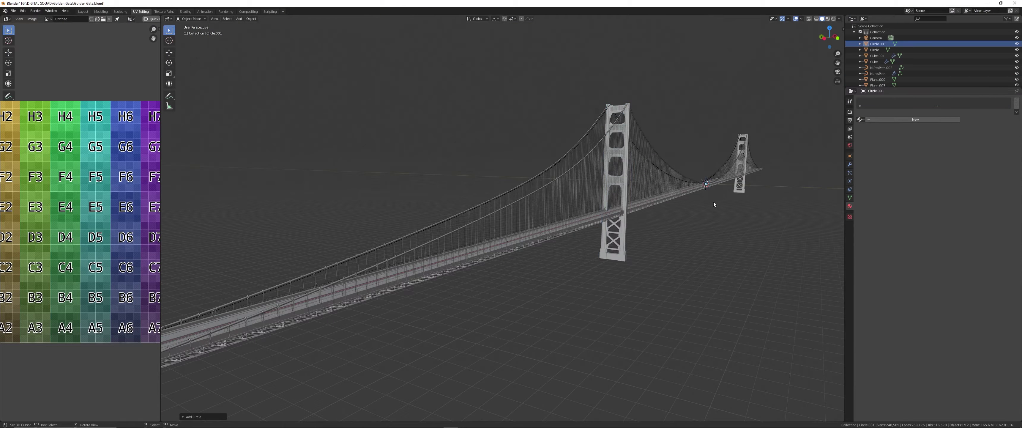
- From a top view, add a Skin modifier to the base ring copy and edit its mesh
{"action": "key", "text": "KP_7"}
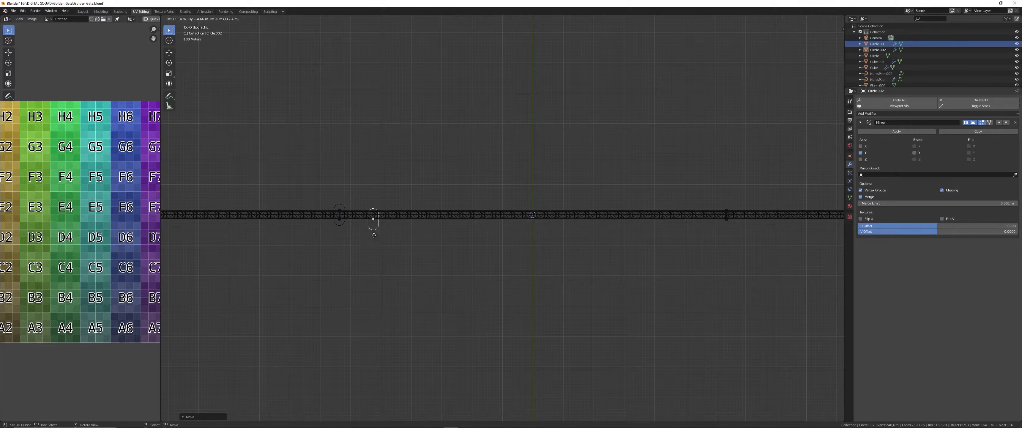
{"action": "left_click", "coordinate": [919, 114]}
{"action": "left_click", "coordinate": [897, 199]}
{"action": "mouse_move", "coordinate": [595, 179]}
{"action": "middle_mouse_down"}
{"action": "mouse_move", "coordinate": [617, 338]}
{"action": "mouse_move", "coordinate": [672, 283]}
{"action": "middle_mouse_up"}
{"action": "key", "text": "Tab"}
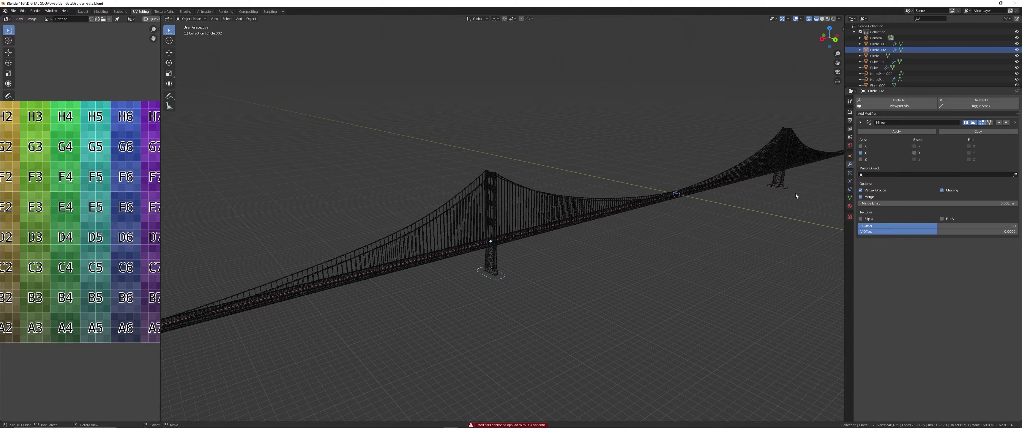
{"action": "middle_click_drag", "start_coordinate": [783, 193], "coordinate": [809, 187]}
- Add the Skin modifier again, inspect the bridge, then revert it with Ctrl+Z
{"action": "left_click", "coordinate": [919, 113]}
{"action": "left_click", "coordinate": [897, 199]}
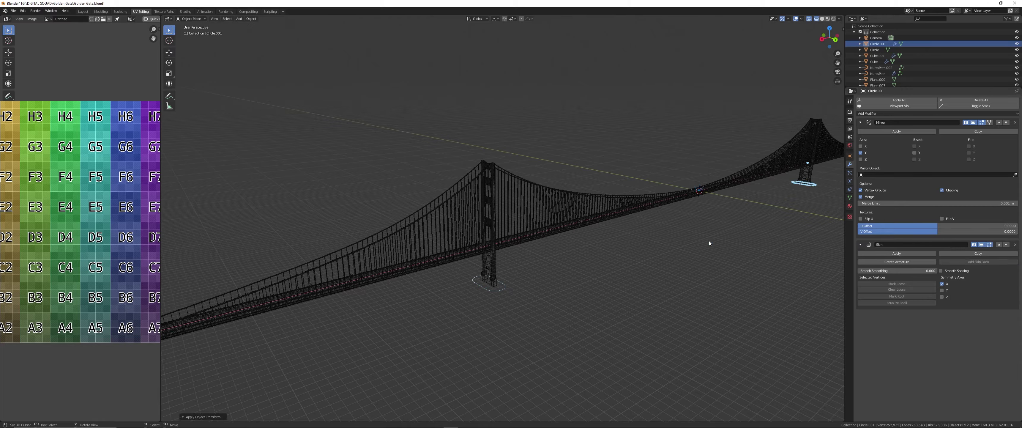
{"action": "scroll", "coordinate": [523, 292], "scroll_direction": "up", "scroll_amount": 5}
{"action": "scroll", "coordinate": [516, 297], "scroll_direction": "down", "scroll_amount": 8}
{"action": "mouse_move", "coordinate": [516, 298]}
{"action": "middle_mouse_down"}
{"action": "mouse_move", "coordinate": [497, 313]}
{"action": "mouse_move", "coordinate": [447, 218]}
{"action": "mouse_move", "coordinate": [797, 22]}
{"action": "middle_mouse_up"}
{"action": "key", "text": "ctrl+z"}
{"action": "key", "text": "ctrl+z"}
{"action": "key", "text": "ctrl+z"}
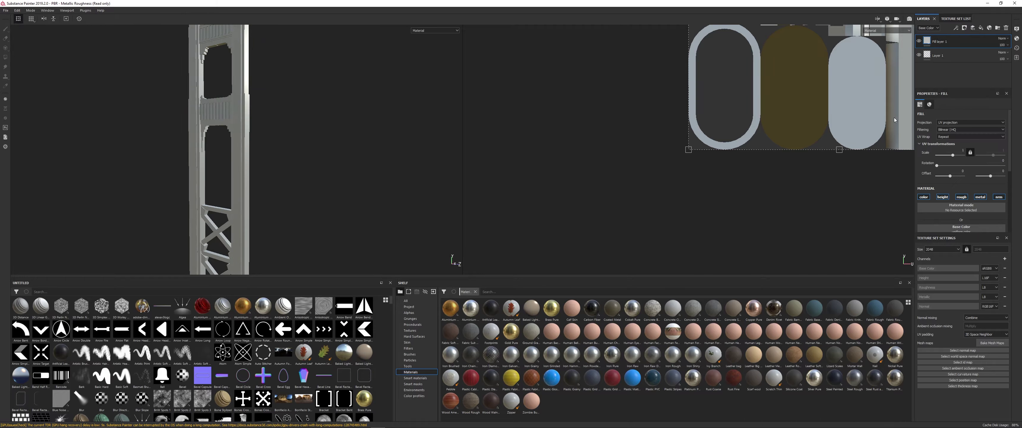
- Apply red Steel Rough to the tower layer and duplicate it with a Dirt Cavities smart mask
{"action": "left_click_drag", "start_coordinate": [855, 377], "coordinate": [966, 193]}
{"action": "left_click", "coordinate": [964, 214]}
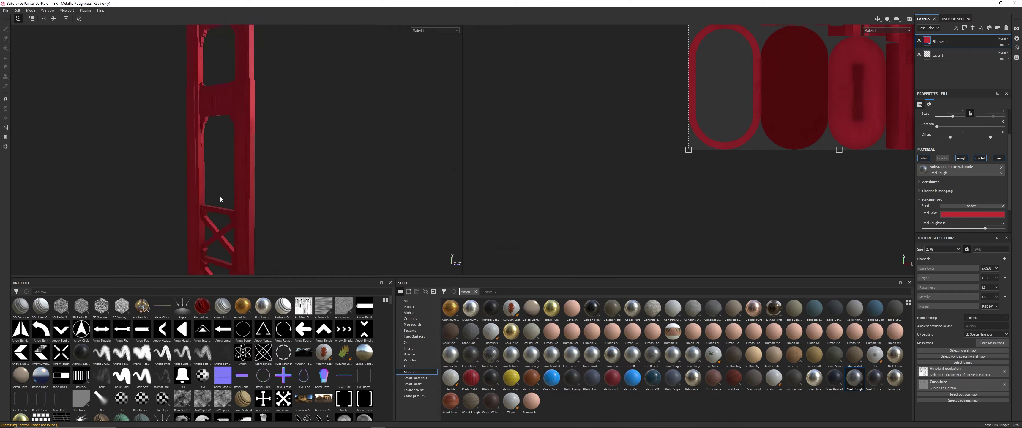
{"action": "key", "text": "ctrl+d"}
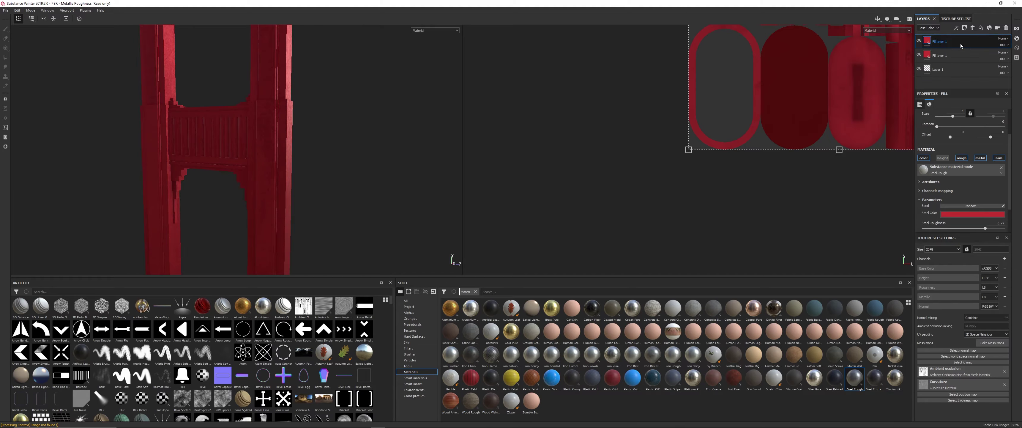
{"action": "left_click", "coordinate": [412, 383]}
{"action": "left_click_drag", "start_coordinate": [556, 317], "coordinate": [935, 43]}
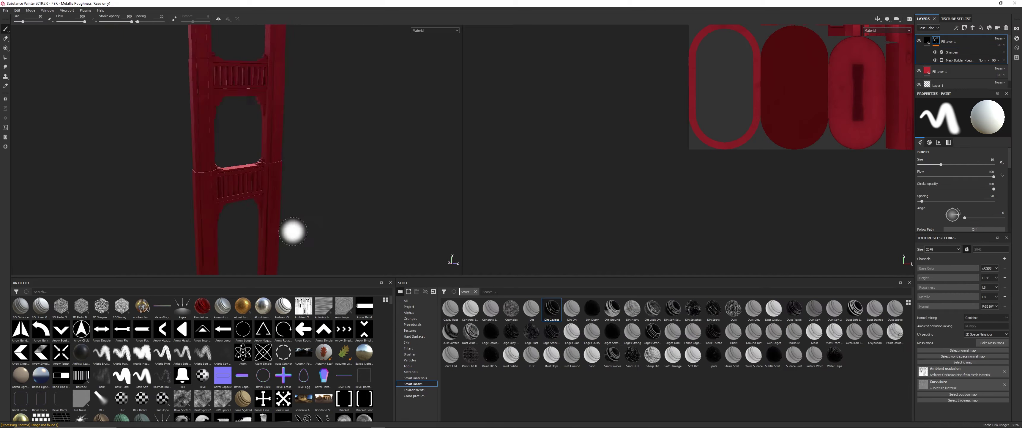
- Add a black-masked concrete fill layer and polygon-fill it onto the top of the tower base
{"action": "left_click", "coordinate": [972, 28]}
{"action": "left_click", "coordinate": [410, 372]}
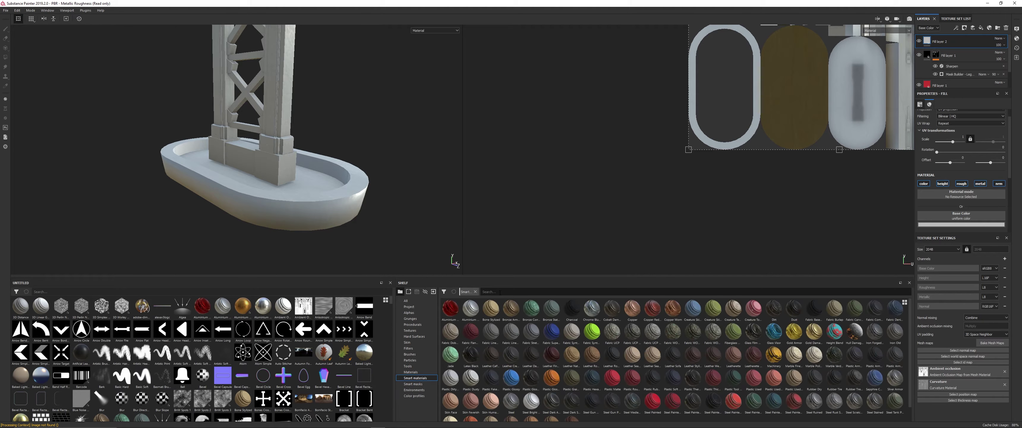
{"action": "type", "text": "co"}
{"action": "left_click", "coordinate": [502, 291]}
{"action": "type", "text": "con"}
{"action": "left_click_drag", "start_coordinate": [471, 308], "coordinate": [960, 193]}
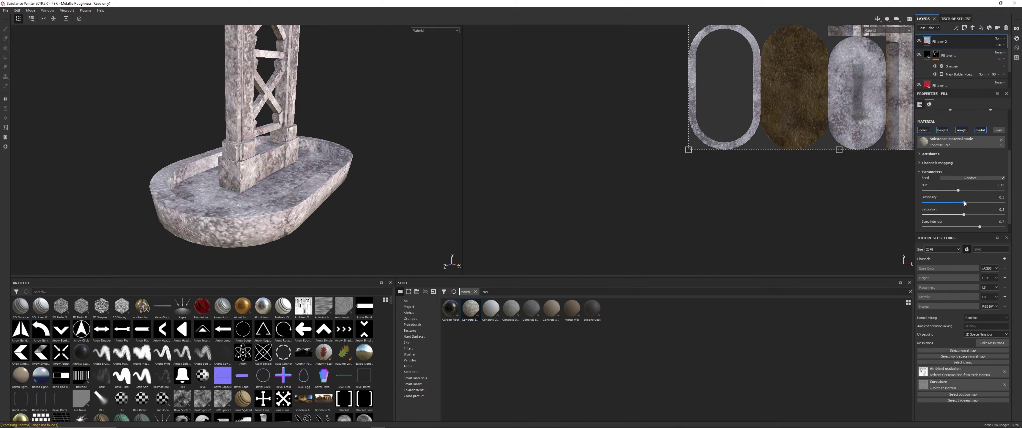
{"action": "right_click", "coordinate": [940, 42]}
{"action": "left_click", "coordinate": [957, 52]}
{"action": "key", "text": "4"}
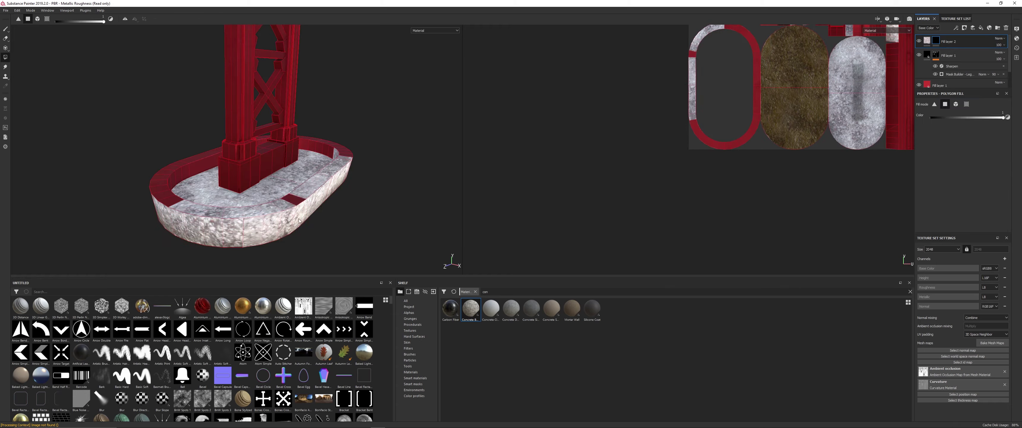
{"action": "left_click_drag", "start_coordinate": [456, 258], "coordinate": [298, 170], "text": "alt"}
{"action": "left_click", "coordinate": [297, 170]}
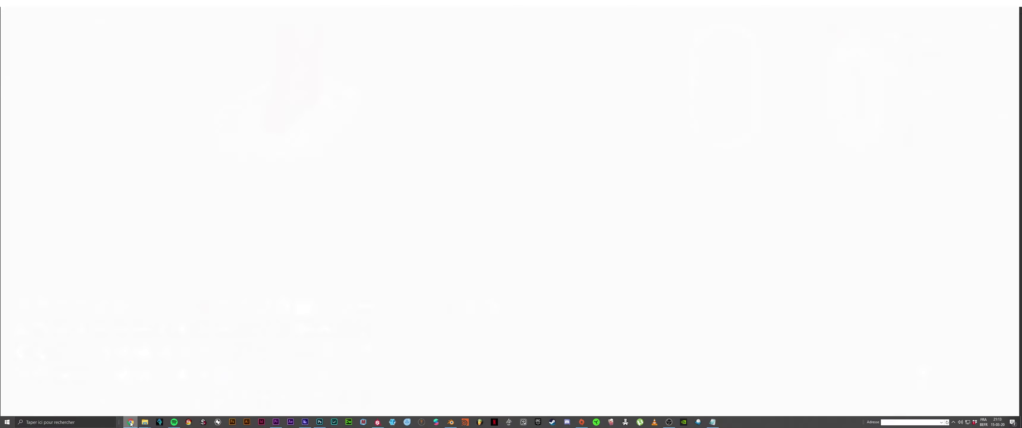
- Adjust the scale of the concrete texture on the tower base
{"action": "mouse_move", "coordinate": [454, 258]}
{"action": "left_mouse_down", "text": "alt"}
{"action": "mouse_move", "coordinate": [306, 147]}
{"action": "mouse_move", "coordinate": [451, 258]}
{"action": "mouse_move", "coordinate": [224, 139]}
{"action": "left_mouse_up", "text": "alt"}
{"action": "right_click_drag", "start_coordinate": [224, 139], "coordinate": [451, 258], "text": "alt"}
{"action": "left_click", "coordinate": [927, 41]}
{"action": "left_click_drag", "start_coordinate": [964, 155], "coordinate": [949, 158]}
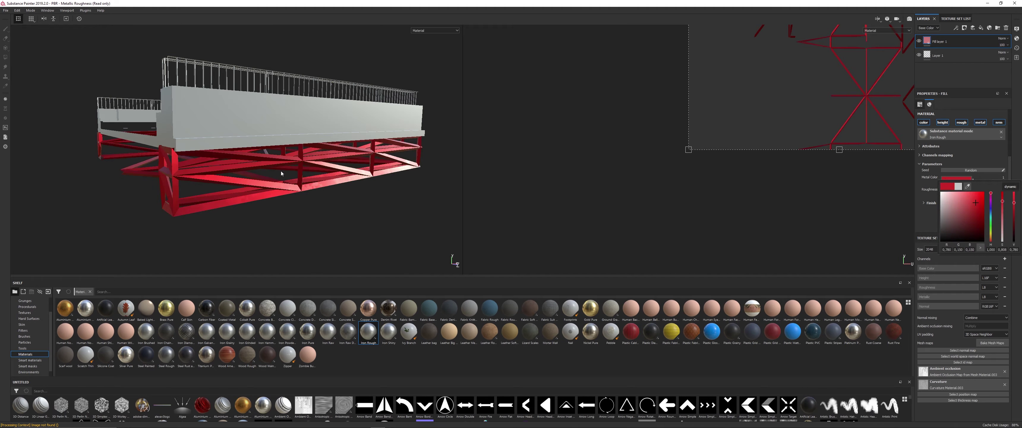
- Give the road deck a smart-masked fill using the material found by searching 'asp'
{"action": "left_click", "coordinate": [27, 366]}
{"action": "left_click_drag", "start_coordinate": [732, 307], "coordinate": [944, 42]}
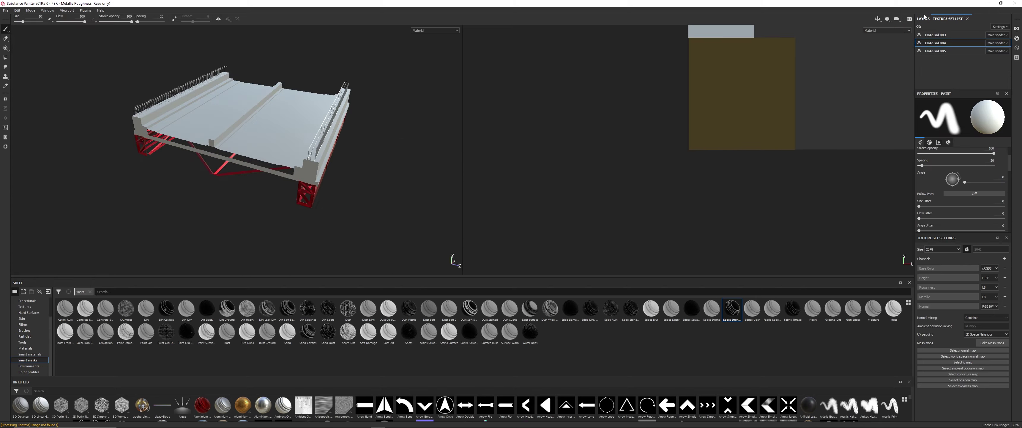
{"action": "type", "text": "asp"}
{"action": "left_click_drag", "start_coordinate": [146, 309], "coordinate": [927, 48]}
{"action": "left_click_drag", "start_coordinate": [278, 159], "coordinate": [778, 124], "text": "alt"}
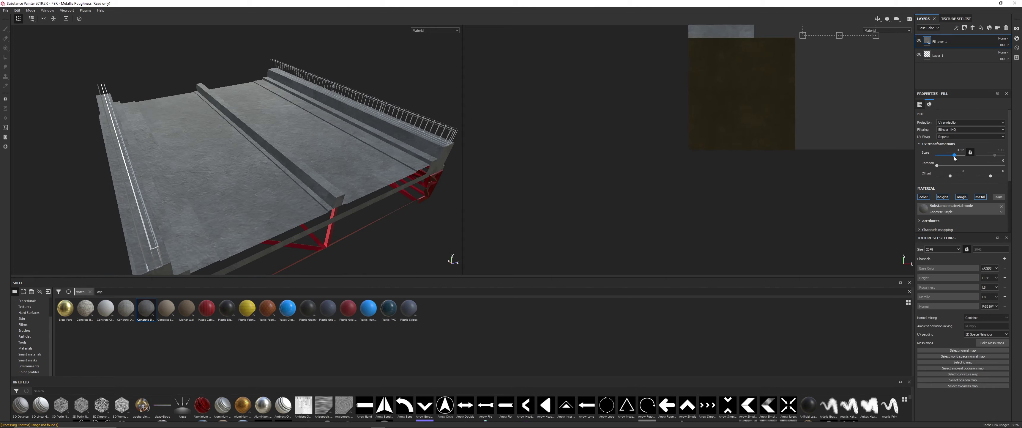
- Paint a short white centre stripe on a new layer with the Basic Hard brush
{"action": "left_click", "coordinate": [981, 28]}
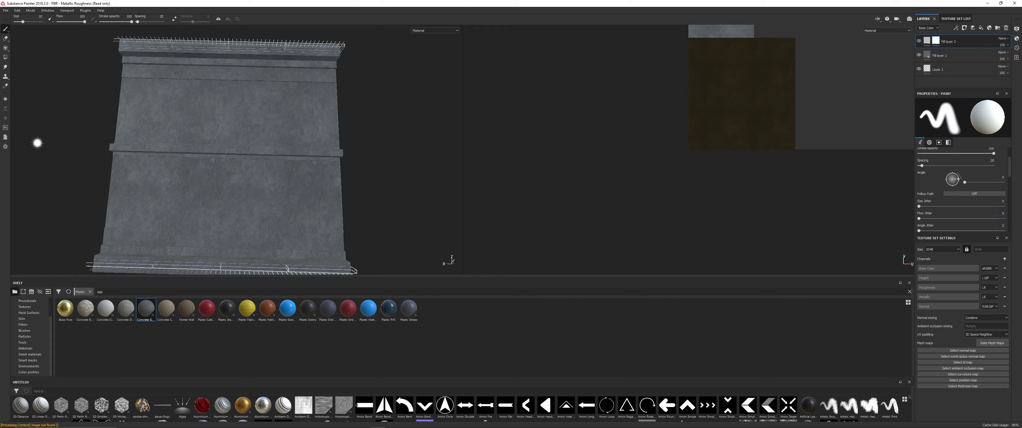
{"action": "left_click", "coordinate": [909, 291]}
{"action": "left_click", "coordinate": [24, 330]}
{"action": "left_click_drag", "start_coordinate": [226, 308], "coordinate": [940, 166]}
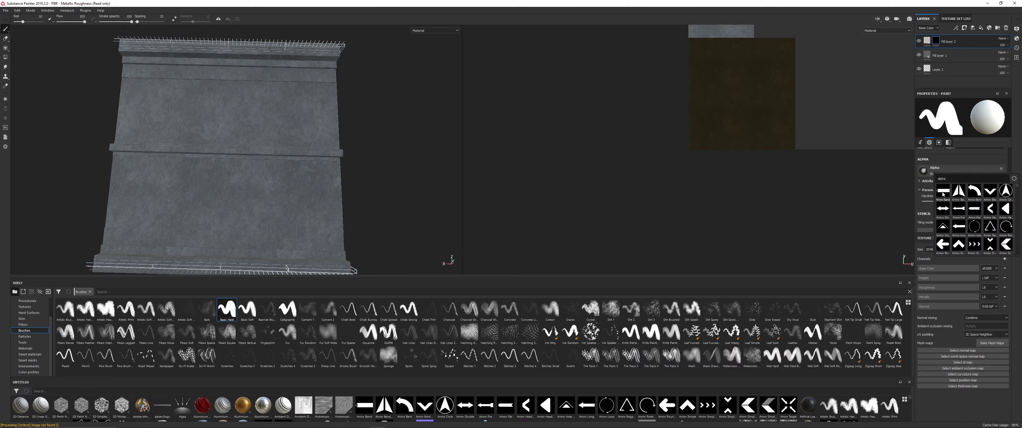
{"action": "key", "text": "bracketright"}
{"action": "left_click_drag", "start_coordinate": [252, 180], "coordinate": [228, 183], "text": "alt+shift"}
{"action": "scroll", "coordinate": [945, 210], "scroll_direction": "down", "scroll_amount": 3}
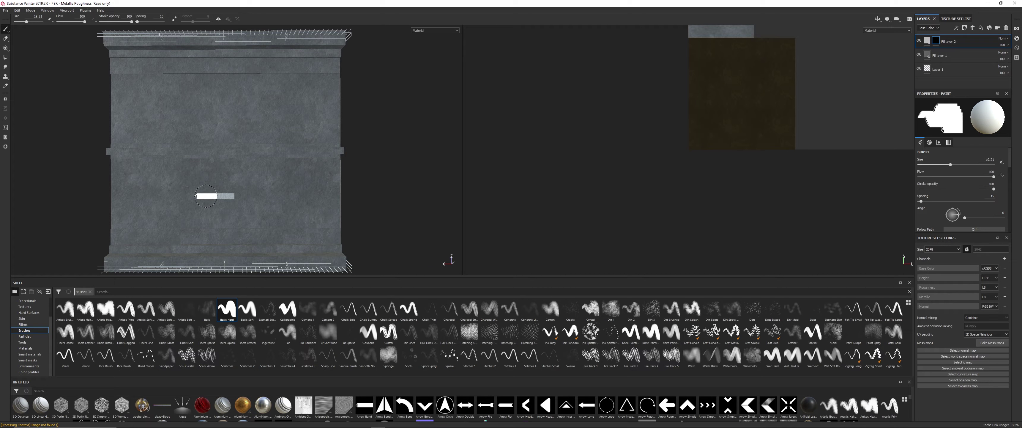
{"action": "mouse_move", "coordinate": [326, 224]}
{"action": "left_mouse_down", "text": "alt"}
{"action": "mouse_move", "coordinate": [453, 128]}
{"action": "mouse_move", "coordinate": [469, 137]}
{"action": "mouse_move", "coordinate": [328, 187]}
{"action": "mouse_move", "coordinate": [238, 185]}
{"action": "left_mouse_up", "text": "alt"}
{"action": "key", "text": "bracketleft"}
{"action": "key", "text": "bracketleft"}
{"action": "key", "text": "bracketleft"}
{"action": "scroll", "coordinate": [220, 184], "scroll_direction": "up", "scroll_amount": 2}
- Duplicate the white stripe fill layer and change its colour to yellow
{"action": "left_click", "coordinate": [952, 41]}
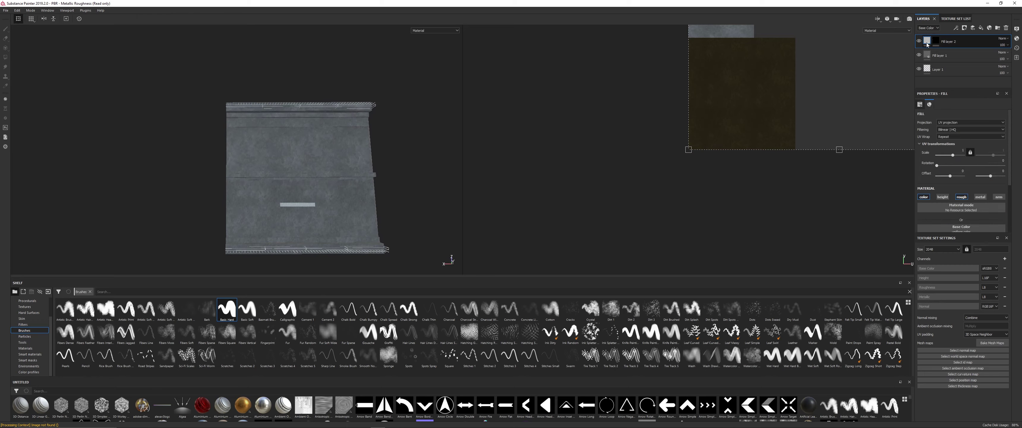
{"action": "key", "text": "ctrl+d"}
{"action": "left_click", "coordinate": [928, 184]}
{"action": "left_click_drag", "start_coordinate": [1001, 240], "coordinate": [1001, 196]}
{"action": "left_click", "coordinate": [937, 42]}
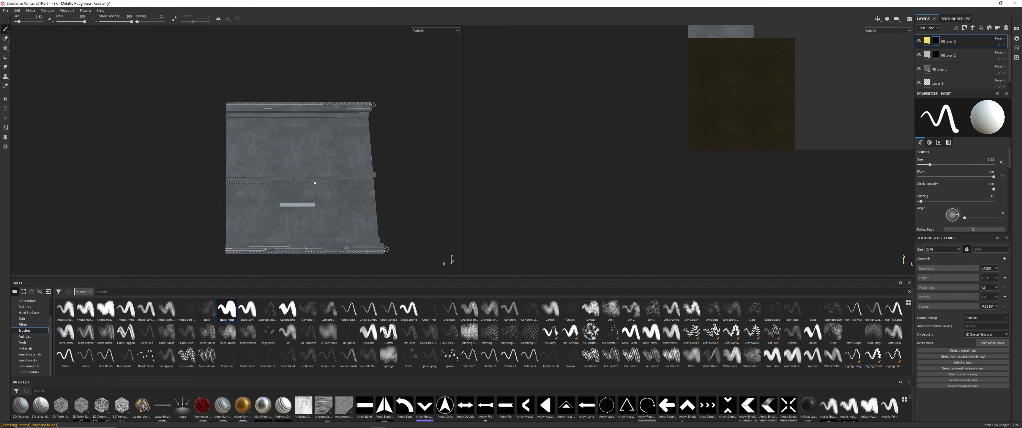
- Draw straight yellow lane lines across the road on the new layer's mask
{"action": "left_click", "coordinate": [387, 235], "text": "shift"}
{"action": "left_click_drag", "start_coordinate": [387, 235], "coordinate": [278, 179], "text": "alt"}
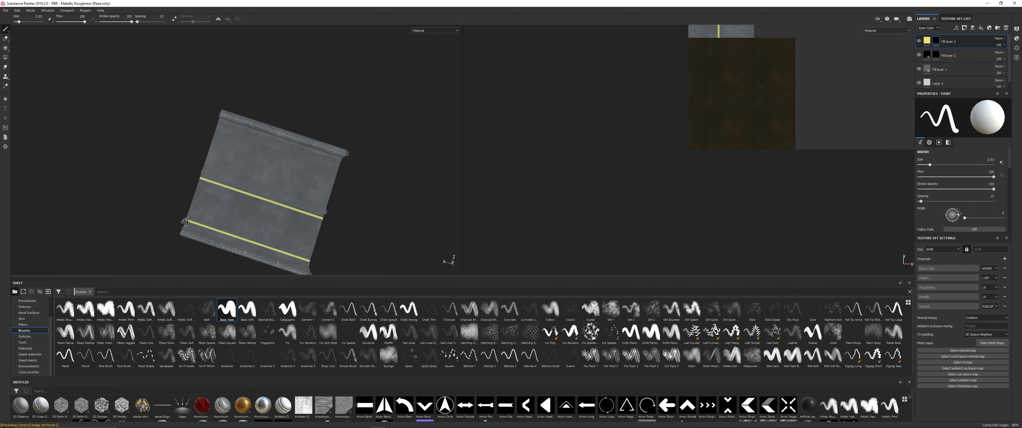
{"action": "left_click", "coordinate": [189, 160]}
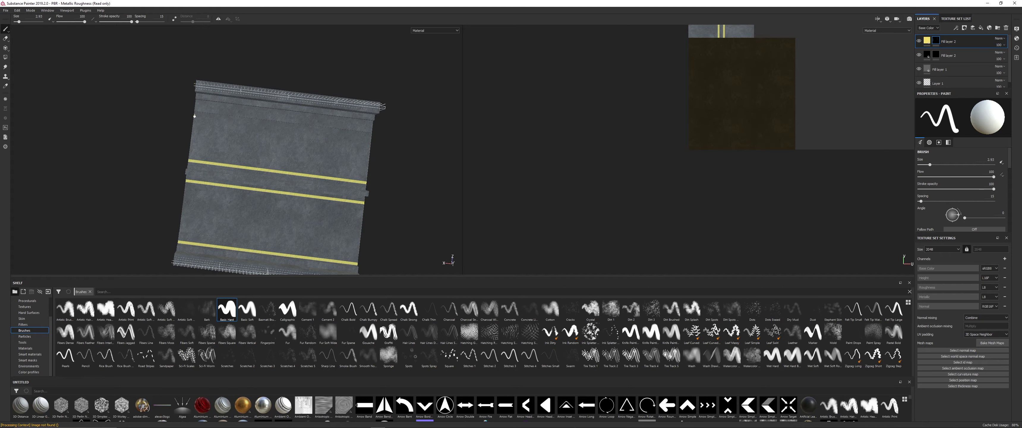
{"action": "key", "text": "x"}
{"action": "key", "text": "x"}
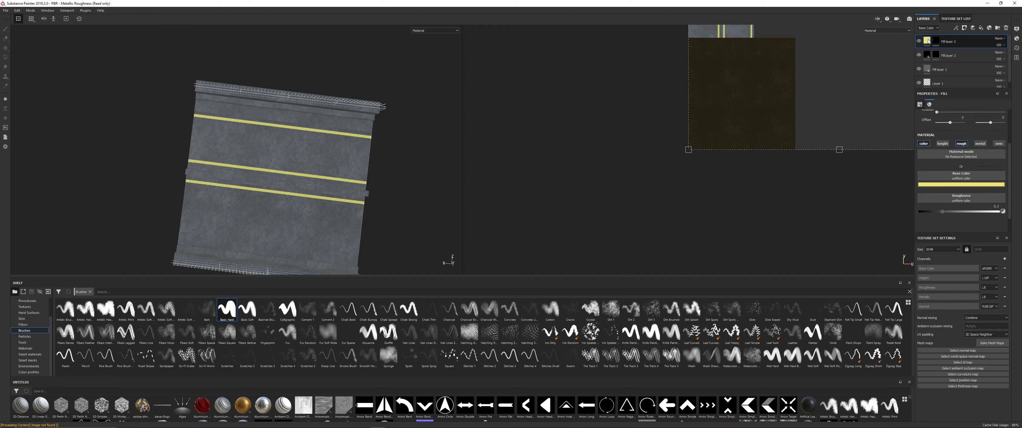
{"action": "left_click", "coordinate": [360, 252], "text": "shift"}
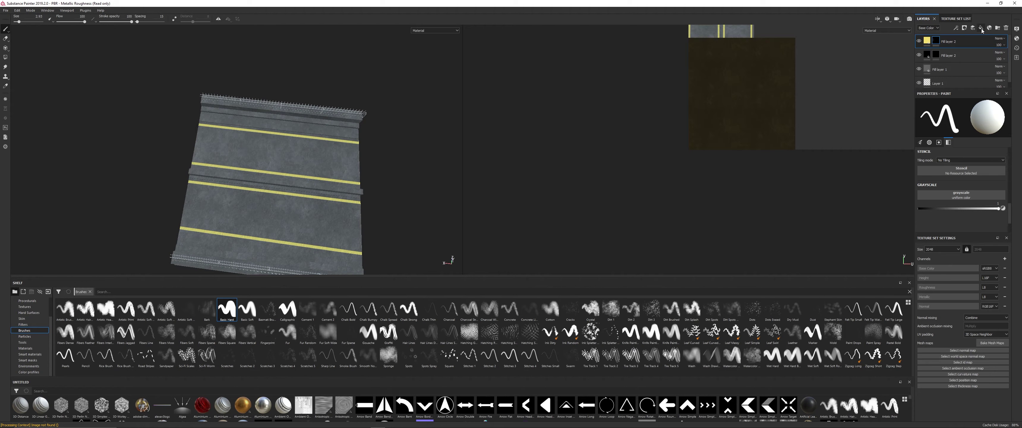
- Select the white stripe layer, choose the Road Stripes brush, and line up a straight road view
{"action": "left_click", "coordinate": [960, 56]}
{"action": "scroll", "coordinate": [549, 409], "scroll_direction": "down", "scroll_amount": 3}
{"action": "scroll", "coordinate": [549, 414], "scroll_direction": "down", "scroll_amount": 3}
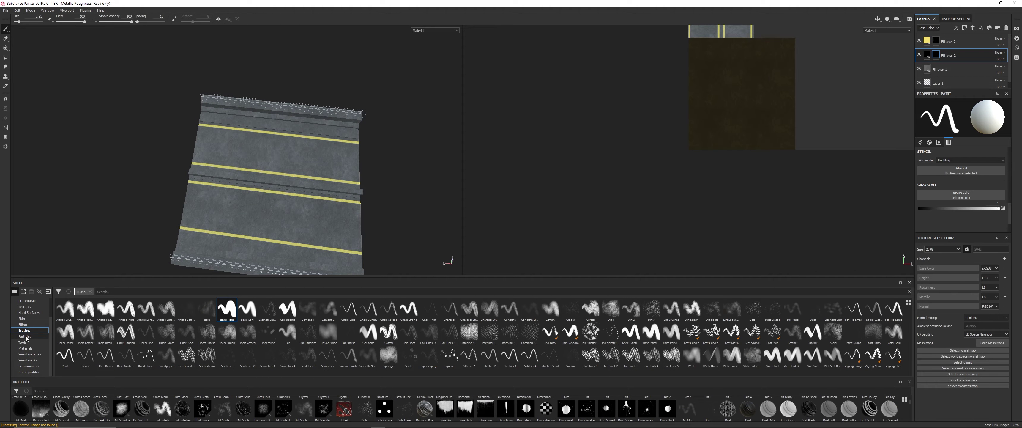
{"action": "left_click", "coordinate": [146, 354]}
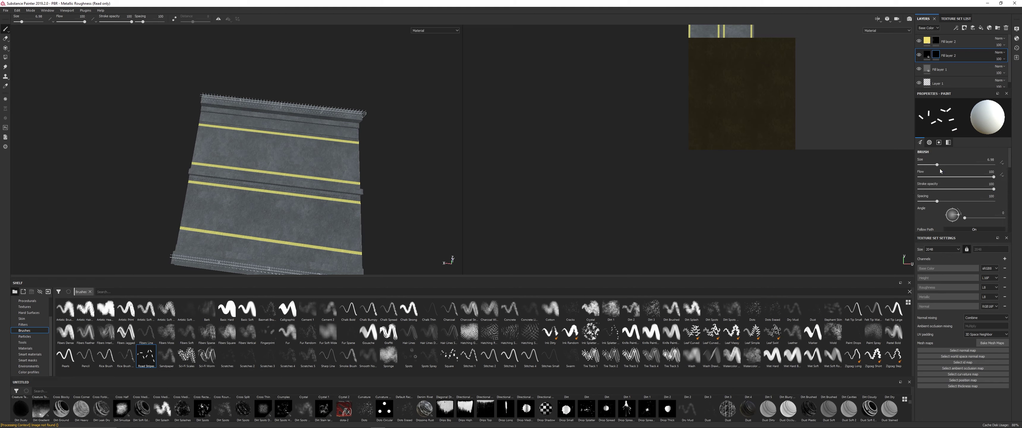
{"action": "left_click_drag", "start_coordinate": [184, 202], "coordinate": [187, 206], "text": "alt"}
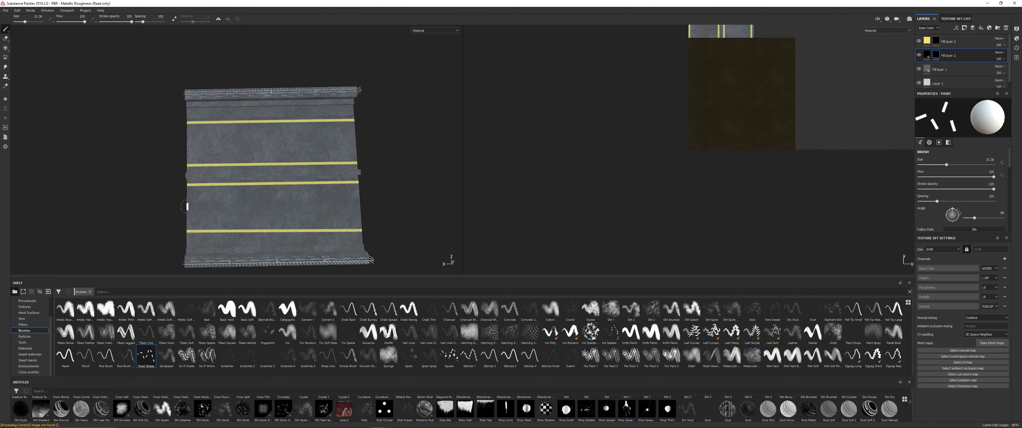
{"action": "mouse_move", "coordinate": [325, 240]}
{"action": "left_mouse_down", "text": "alt"}
{"action": "mouse_move", "coordinate": [131, 199]}
{"action": "mouse_move", "coordinate": [447, 258]}
{"action": "mouse_move", "coordinate": [346, 218]}
{"action": "left_mouse_up", "text": "alt"}
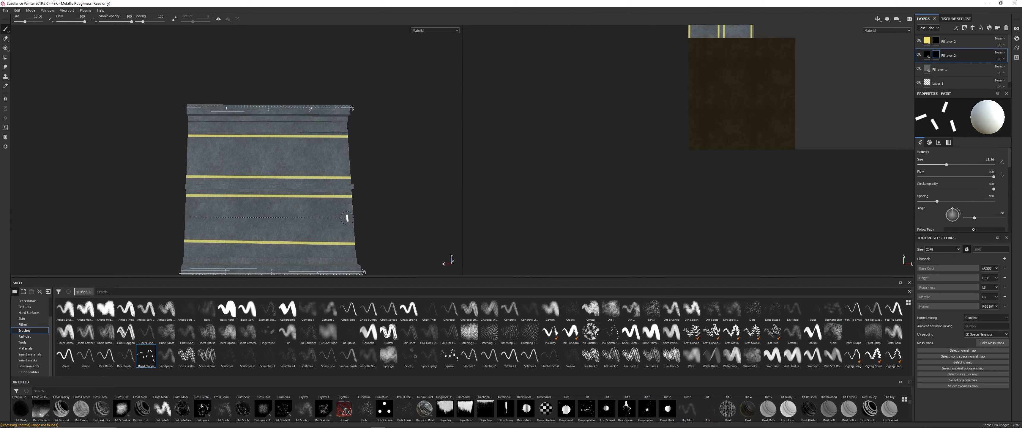
{"action": "scroll", "coordinate": [397, 232], "scroll_direction": "up", "scroll_amount": 2}
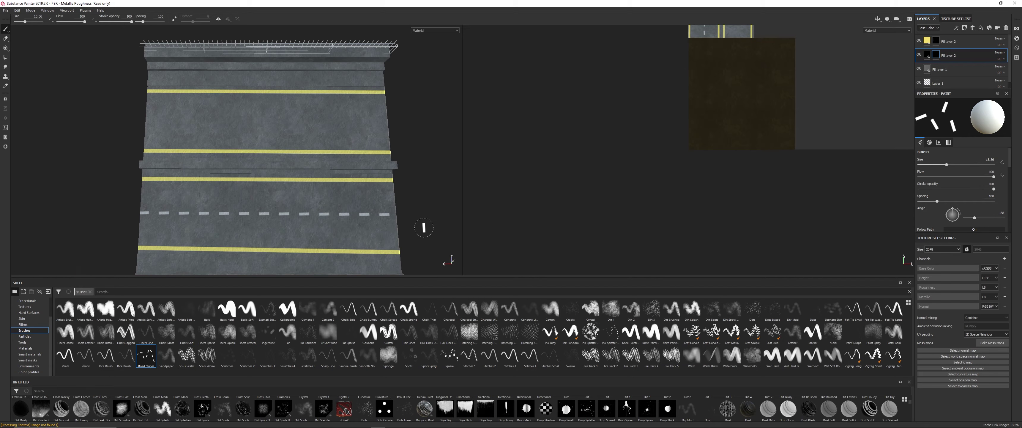
{"action": "left_click_drag", "start_coordinate": [423, 227], "coordinate": [182, 134], "text": "alt"}
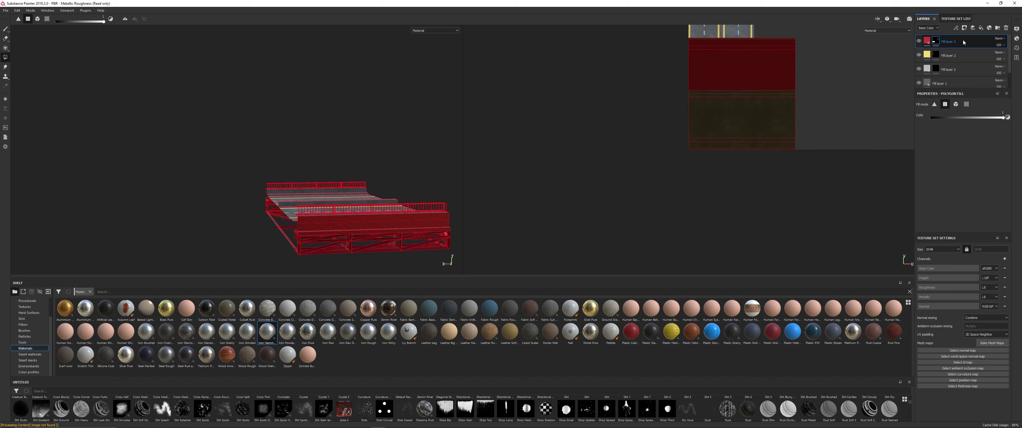
- Load a rivet alpha onto the brush and bring the side of the deck into view
{"action": "left_click", "coordinate": [7, 31]}
{"action": "scroll", "coordinate": [696, 338], "scroll_direction": "down", "scroll_amount": 10}
{"action": "left_click_drag", "start_coordinate": [732, 356], "coordinate": [946, 166]}
{"action": "left_click_drag", "start_coordinate": [308, 231], "coordinate": [393, 153], "text": "alt"}
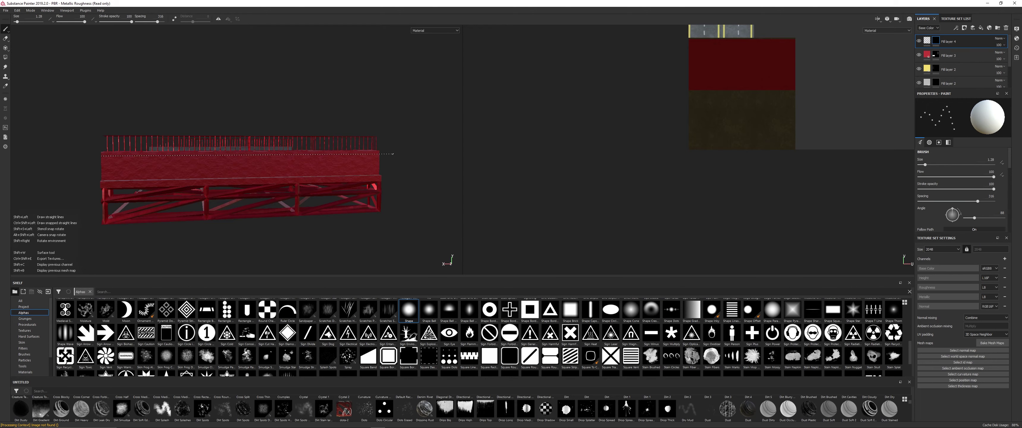
{"action": "left_click_drag", "start_coordinate": [159, 163], "coordinate": [217, 166], "text": "alt"}
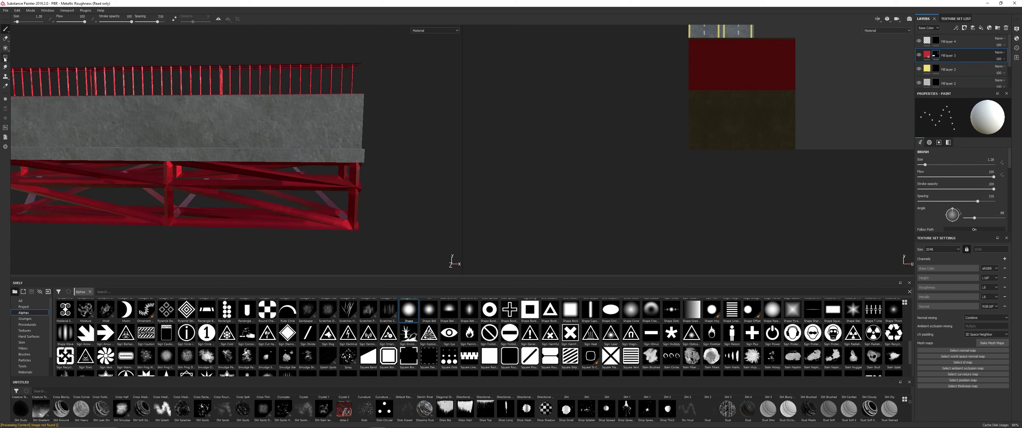
- Polygon-fill the red layer's mask on the deck side, then switch to the truss texture set
{"action": "left_click", "coordinate": [935, 55]}
{"action": "key", "text": "4"}
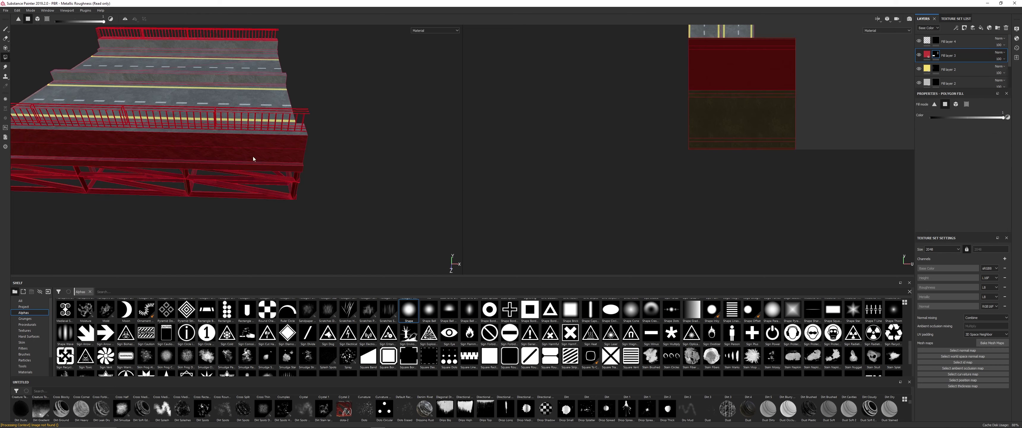
{"action": "left_click_drag", "start_coordinate": [251, 160], "coordinate": [302, 167], "text": "alt"}
{"action": "left_click", "coordinate": [927, 55]}
{"action": "scroll", "coordinate": [960, 178], "scroll_direction": "down", "scroll_amount": 2}
{"action": "key", "text": "1"}
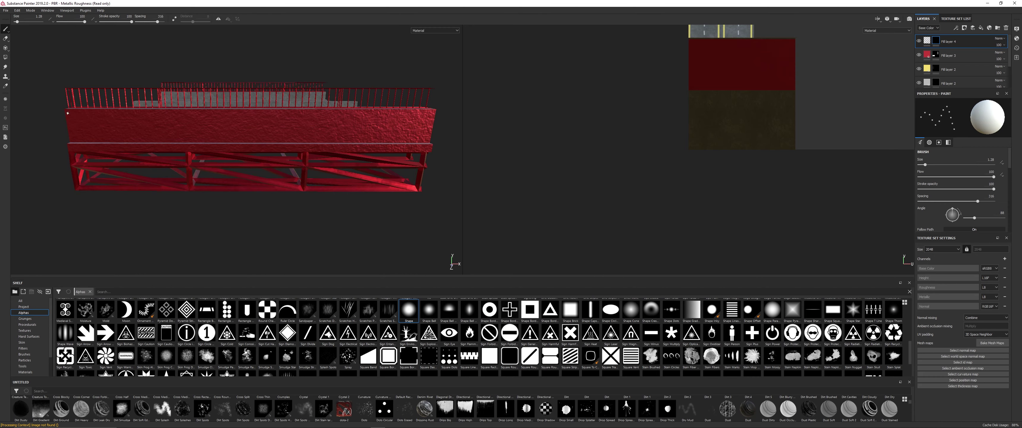
{"action": "right_click", "coordinate": [419, 189], "text": "ctrl+alt"}
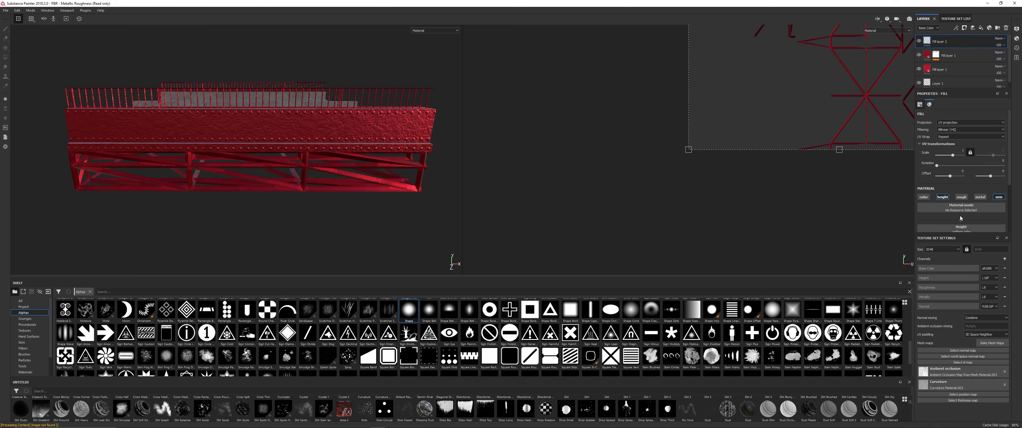
{"action": "mouse_move", "coordinate": [415, 192]}
{"action": "left_mouse_down", "text": "alt"}
{"action": "mouse_move", "coordinate": [191, 195]}
{"action": "mouse_move", "coordinate": [435, 199]}
{"action": "left_mouse_up", "text": "alt"}
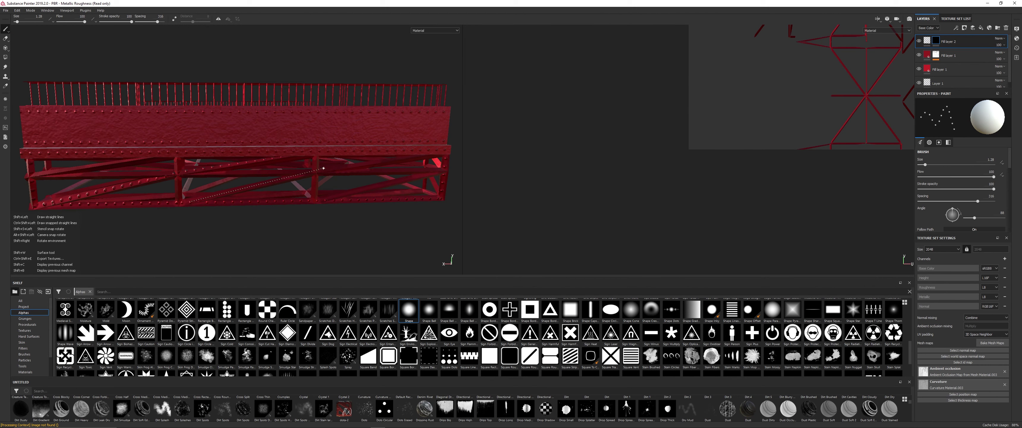
- Save the project as 'Golden gate Road'
{"action": "left_click", "coordinate": [6, 10]}
{"action": "left_click", "coordinate": [24, 56]}
{"action": "key", "text": "Return"}
- Export the textures to G:/DIGITAL SQUAD/Golden Gate/Textures
{"action": "key", "text": "ctrl+shift+e"}
{"action": "left_click", "coordinate": [519, 137]}
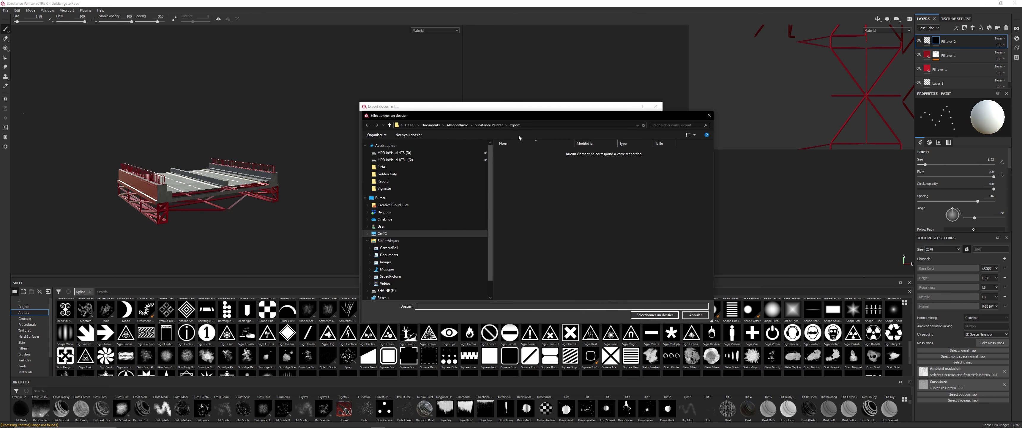
{"action": "left_click", "coordinate": [650, 314]}
{"action": "left_click", "coordinate": [625, 138]}
{"action": "left_click", "coordinate": [585, 316]}
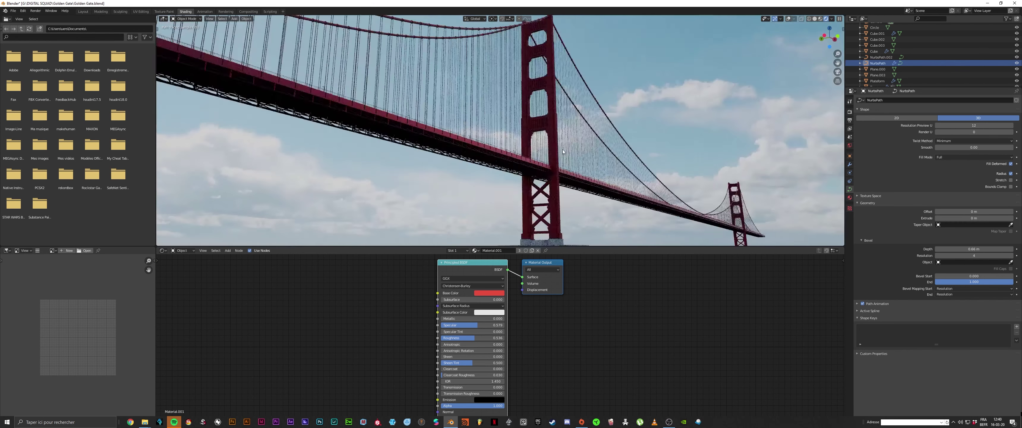
- Switch to the scene camera view and render the current frame with Render Image
{"action": "left_click", "coordinate": [35, 11]}
{"action": "left_click", "coordinate": [36, 18]}
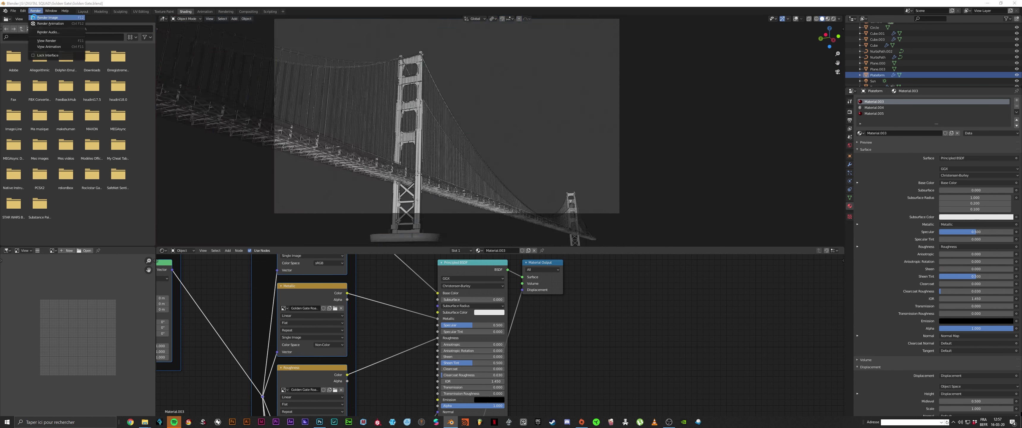
{"action": "left_click", "coordinate": [34, 18]}
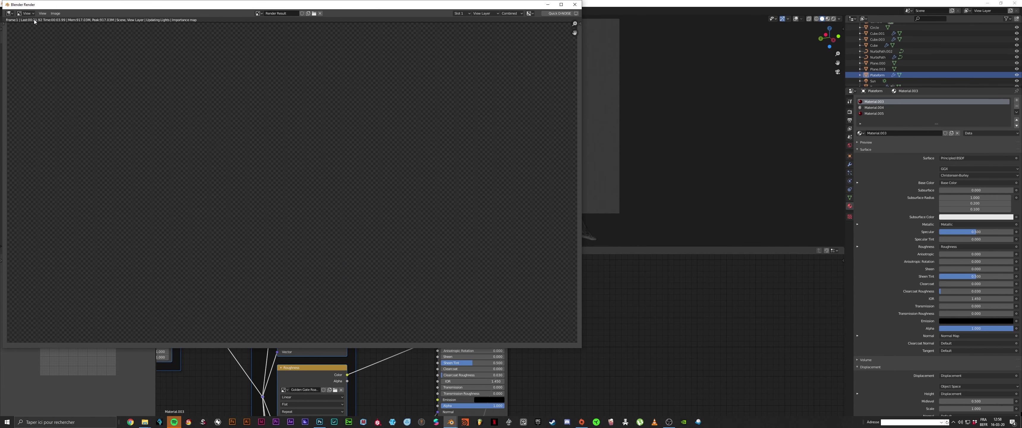